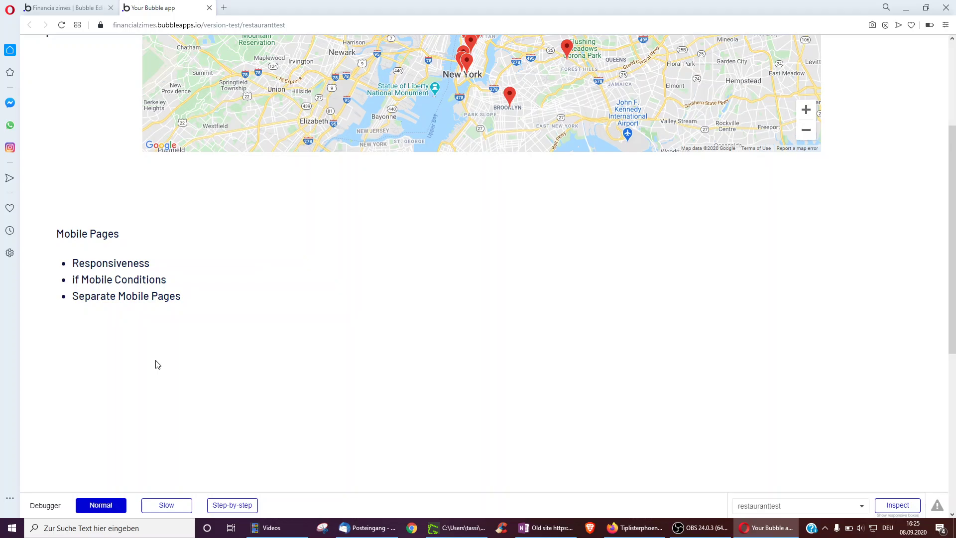
Switch to the Bubble editor and toggle the restauranttest page's fixed-width option on and back off.
scroll(157, 364, "up", 4)
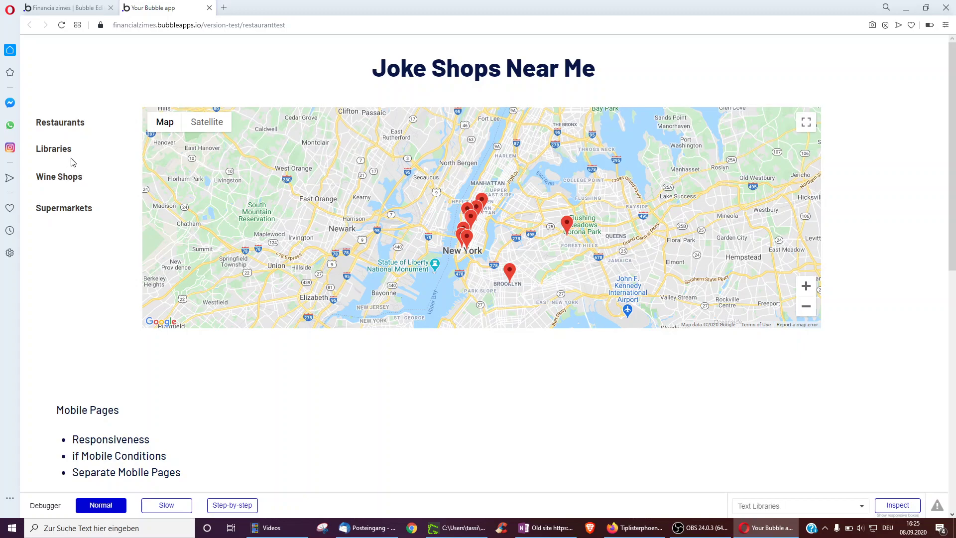
left_click(64, 9)
left_click(384, 135)
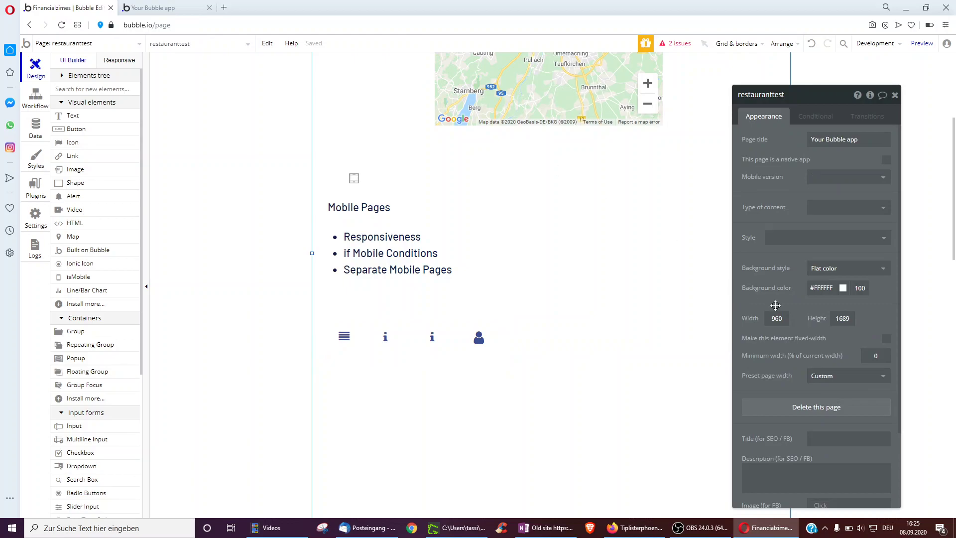
left_click(887, 340)
left_click(887, 341)
Examine how the category list, heading and map stack in the 375px responsive view, comparing with the live page preview.
left_click(119, 65)
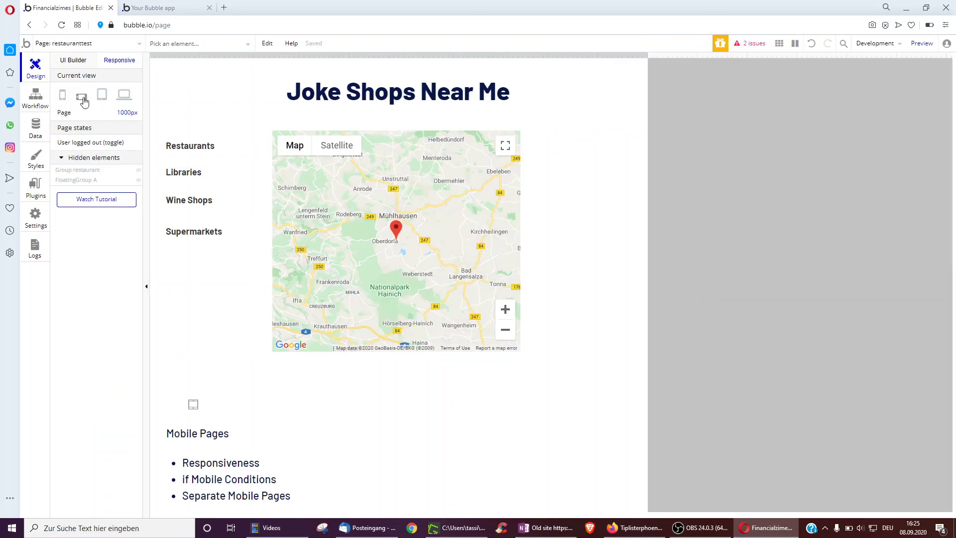
left_click(62, 102)
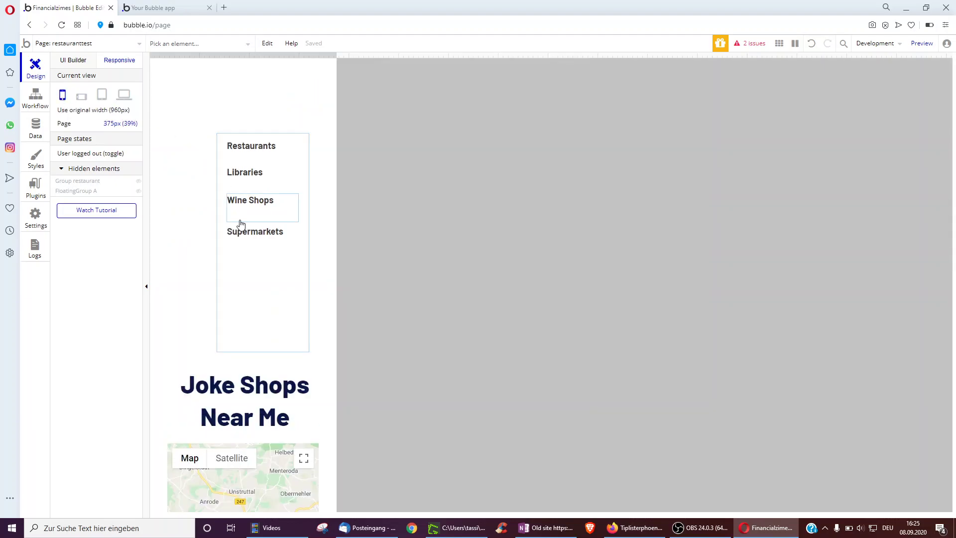
scroll(239, 220, "down", 5)
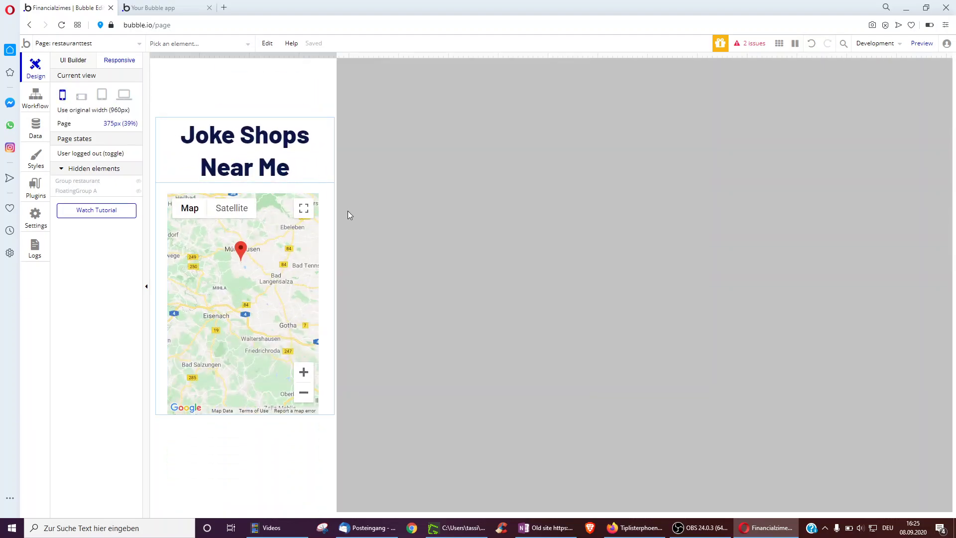
scroll(363, 232, "down", 3)
scroll(363, 231, "up", 2)
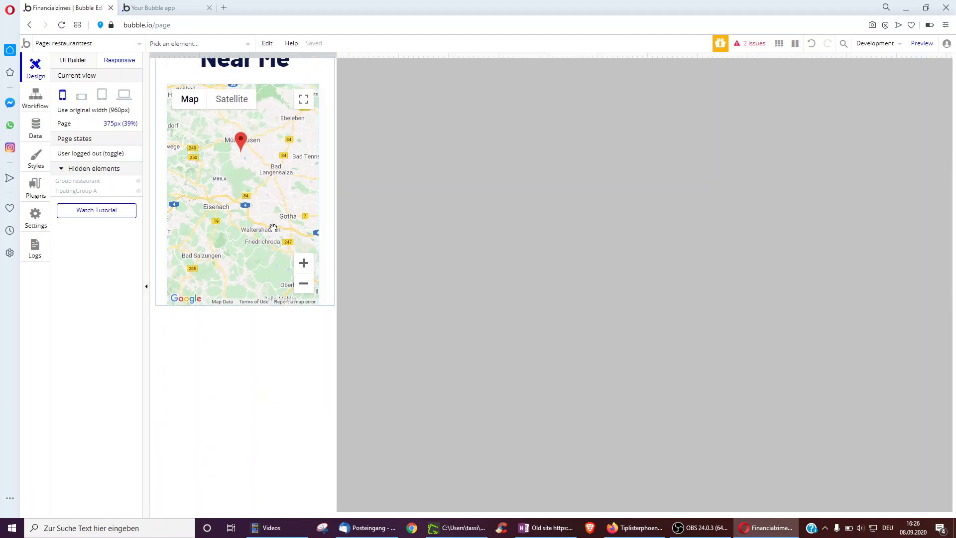
scroll(381, 285, "down", 5)
scroll(382, 286, "up", 12)
left_click(140, 6)
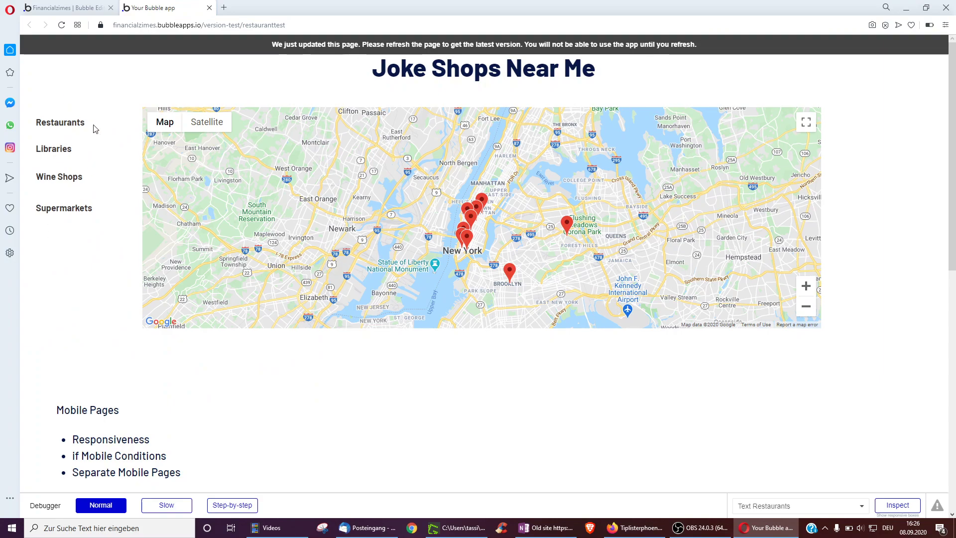
left_click(54, 4)
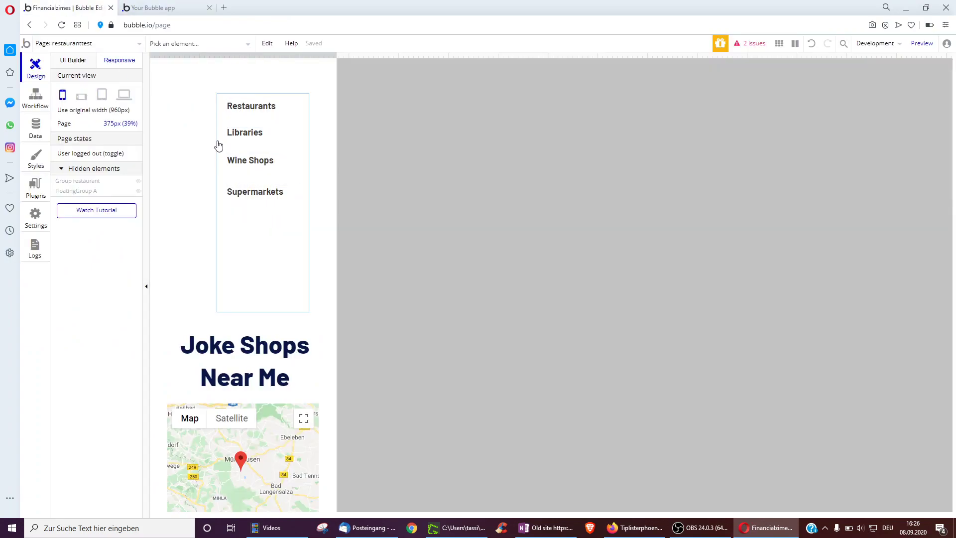
Add a hiding rule to the category list group so it hides when the parent width is at most 375px.
left_click(224, 221)
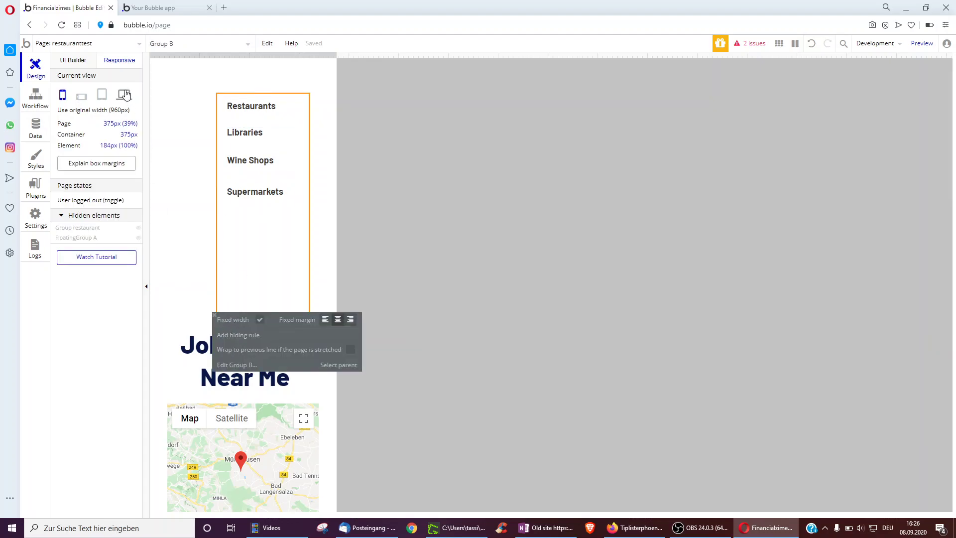
left_click(235, 335)
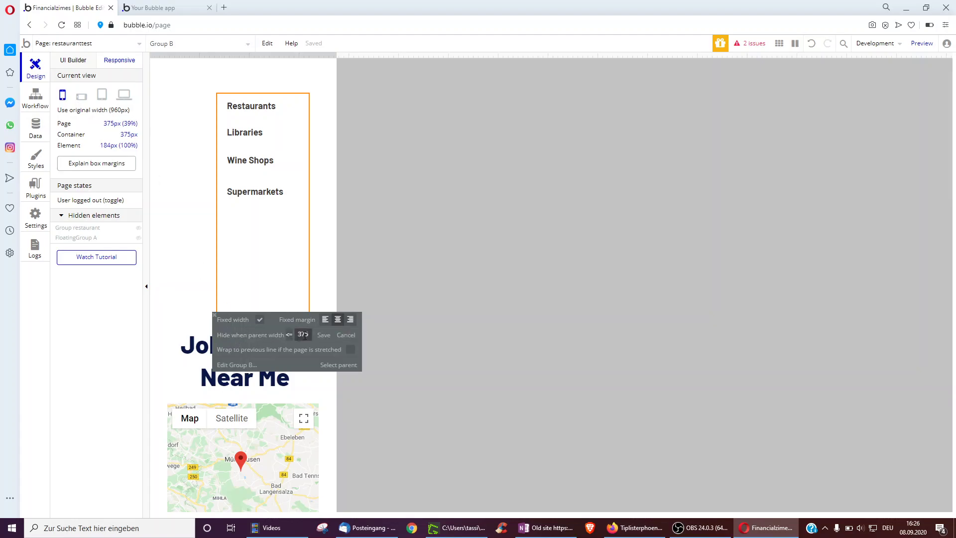
left_click(324, 336)
left_click(323, 335)
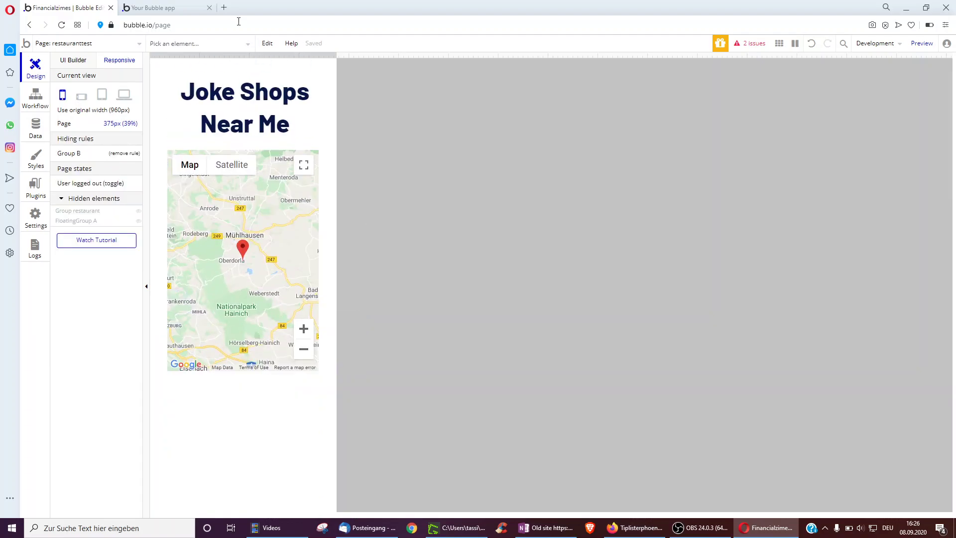
Add a dropdown of about 200 by 52 px below the map, with the placeholder "select".
left_click(80, 64)
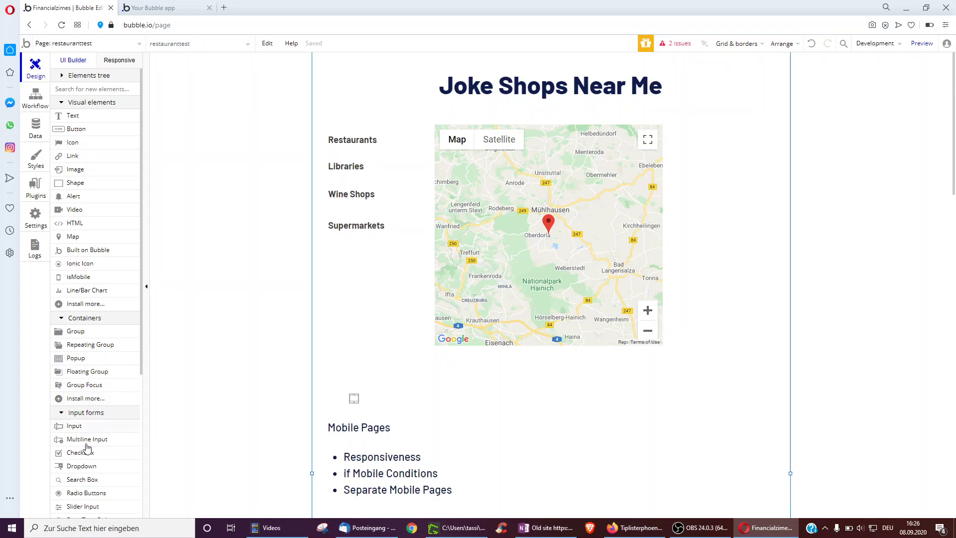
left_click(80, 466)
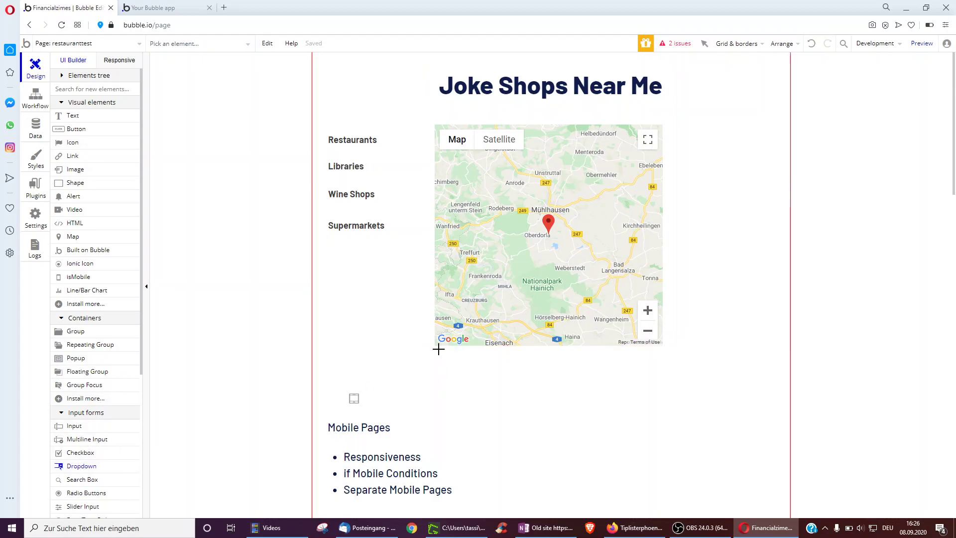
left_click_drag(436, 363, 536, 389)
type("select")
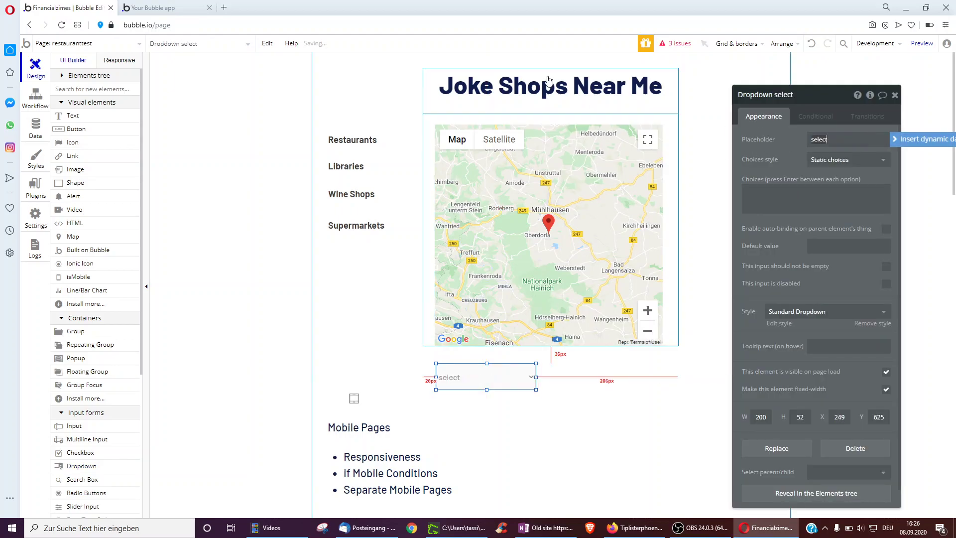
In the responsive view, add a hiding rule to the select dropdown so it hides at page widths larger than mobile.
left_click(119, 60)
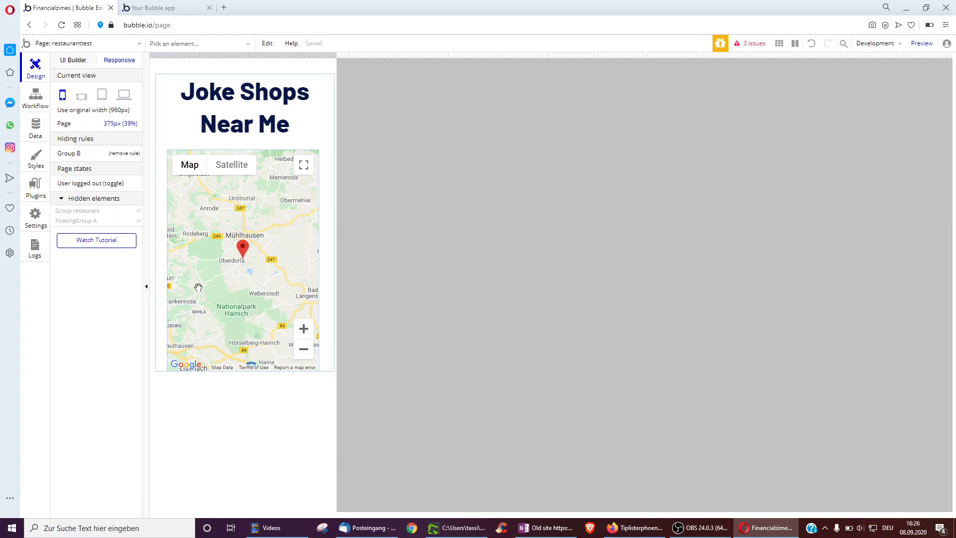
scroll(245, 442, "down", 4)
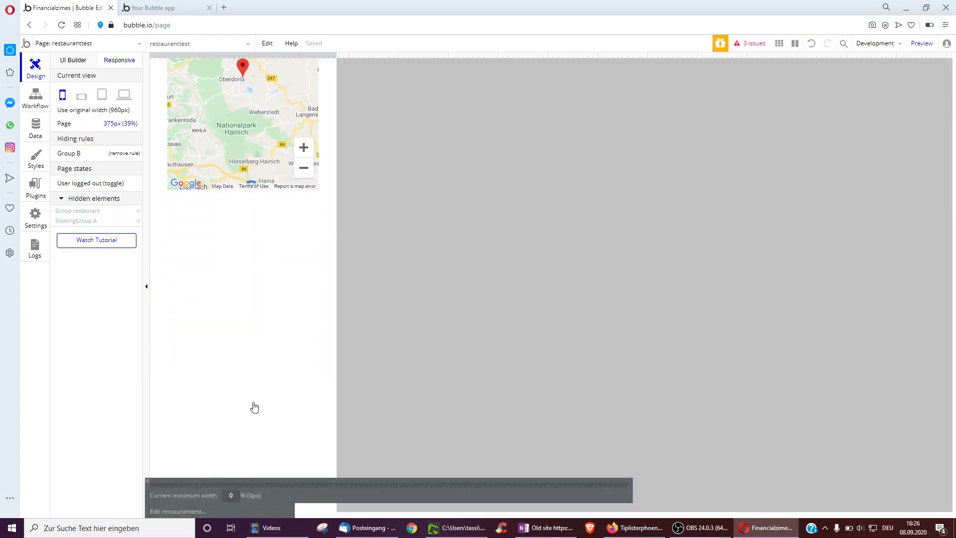
scroll(249, 413, "down", 3)
left_click(217, 331)
left_click(205, 368)
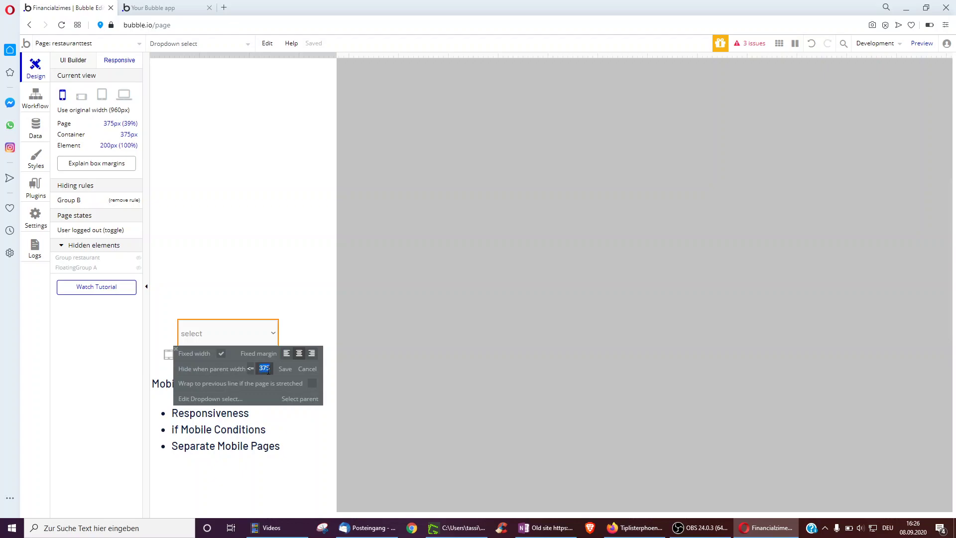
left_click(252, 369)
left_click(291, 371)
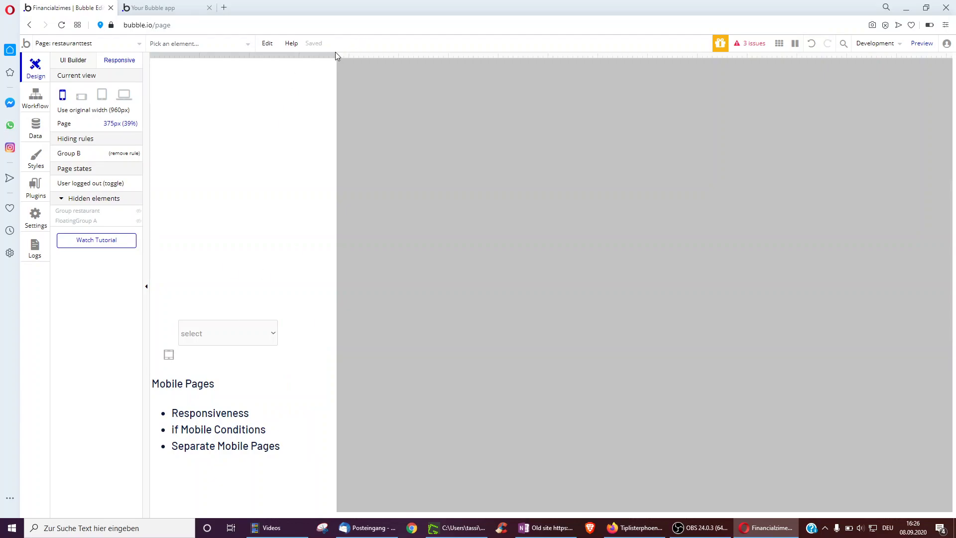
Widen the responsive view to 766px to check which elements the hiding rules show, and return to the mobile width.
left_click_drag(336, 53, 531, 62)
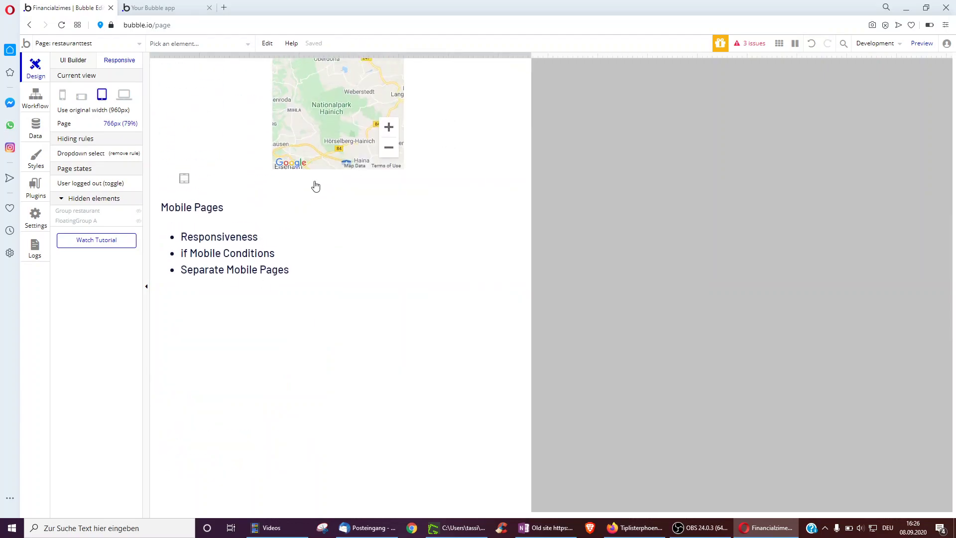
scroll(339, 262, "up", 2)
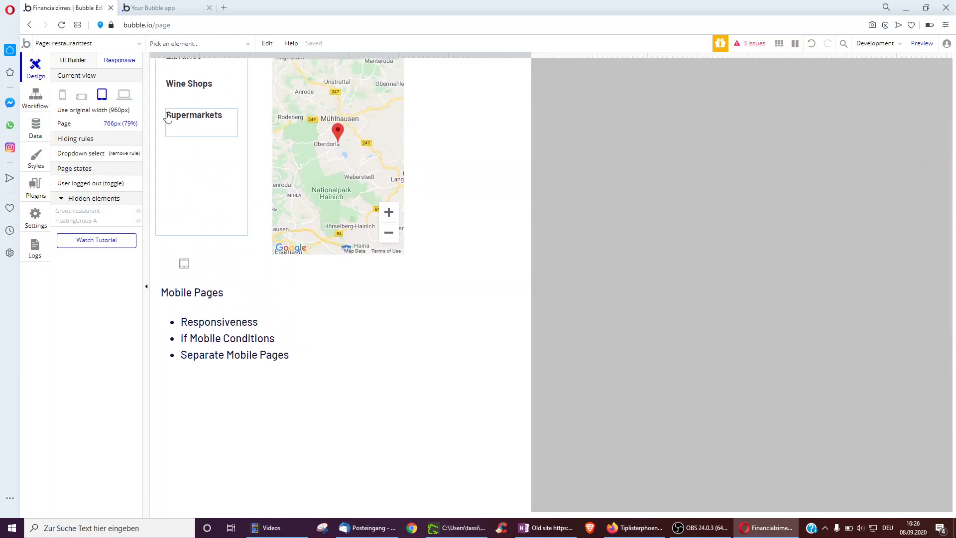
scroll(267, 174, "up", 3)
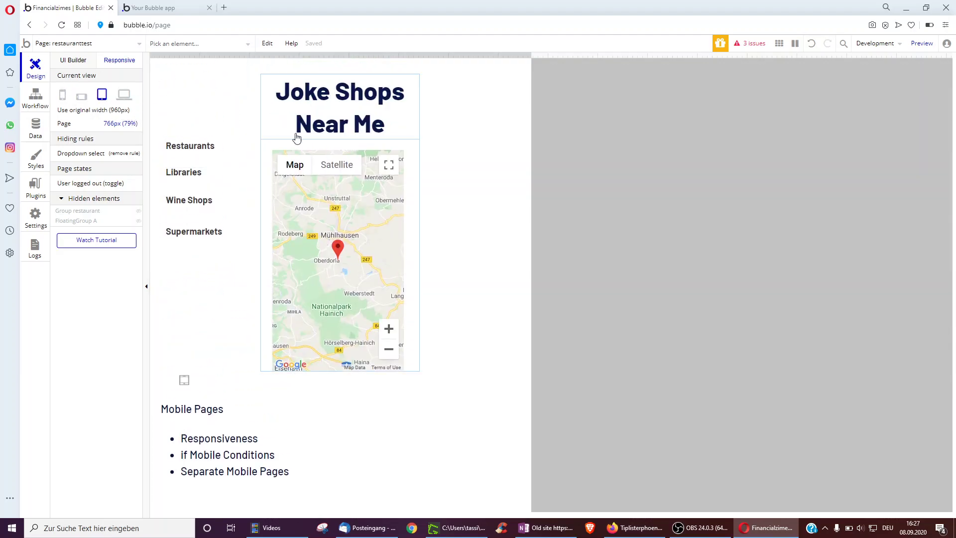
left_click(63, 95)
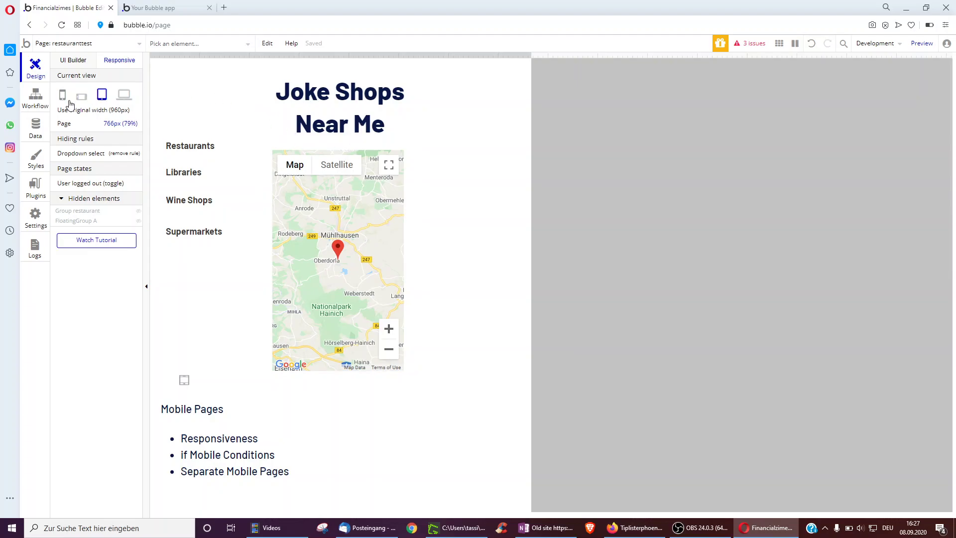
Edit the page heading's H1 Heading - Dark style and add a condition for current page width < 700.
left_click(74, 59)
double_click(538, 92)
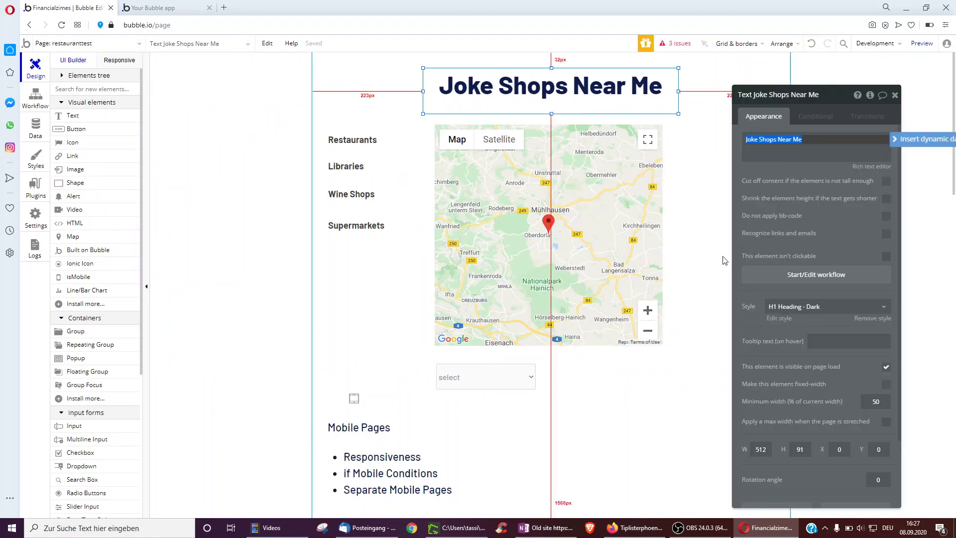
left_click(779, 319)
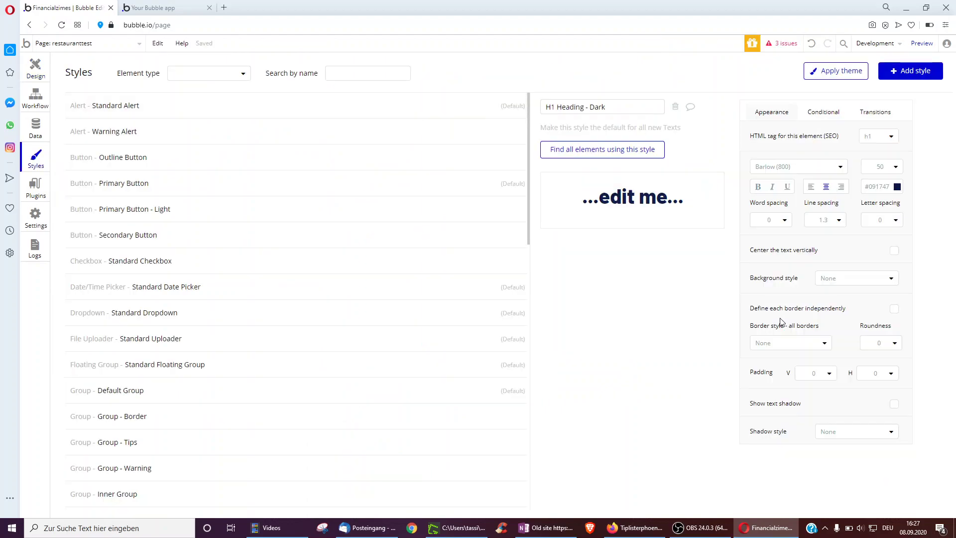
left_click(823, 112)
left_click(799, 145)
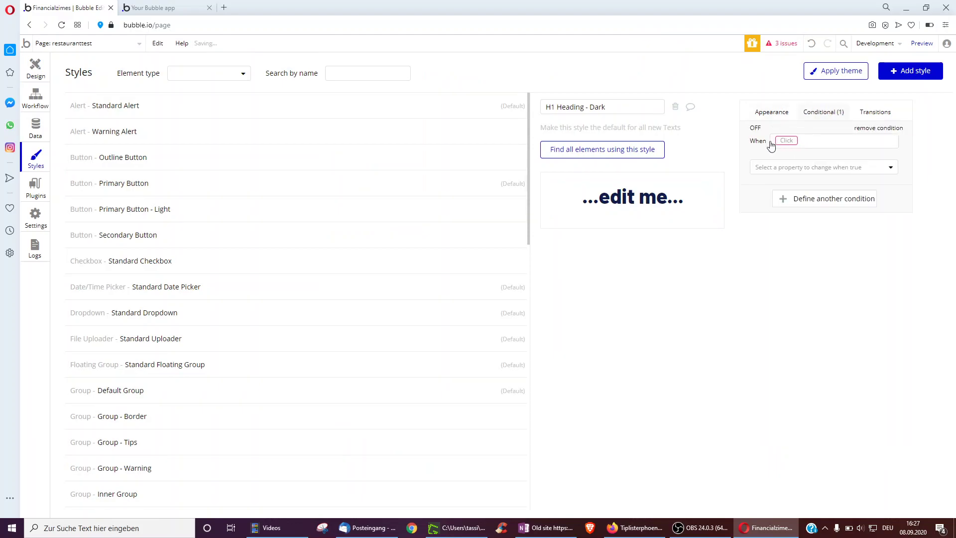
left_click(781, 144)
left_click(785, 169)
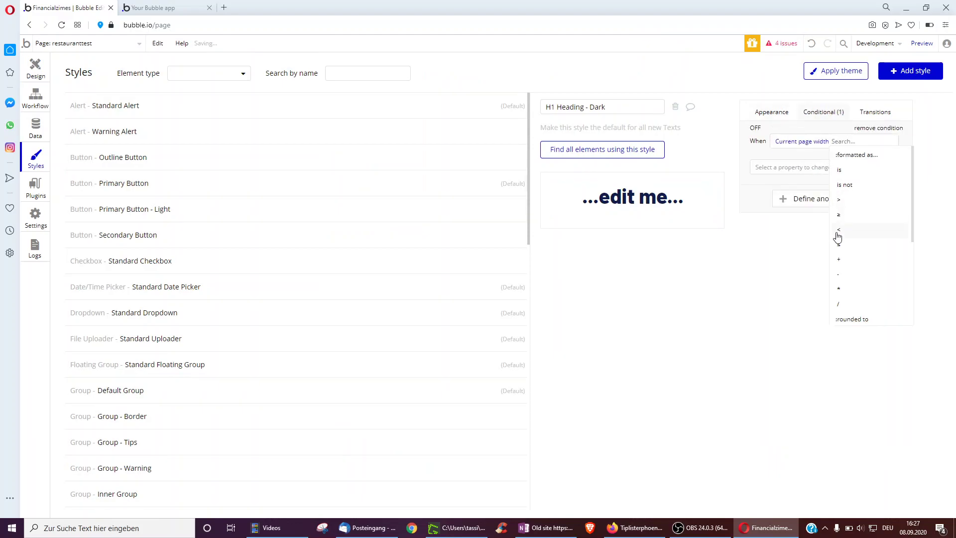
left_click(868, 230)
type("700")
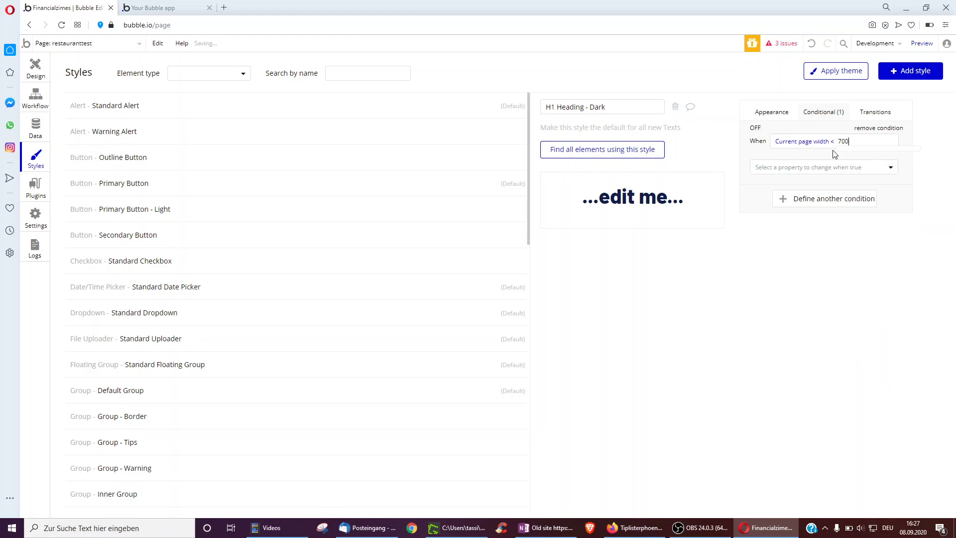
Make the heading style's new condition change the font size to 25.
left_click(804, 167)
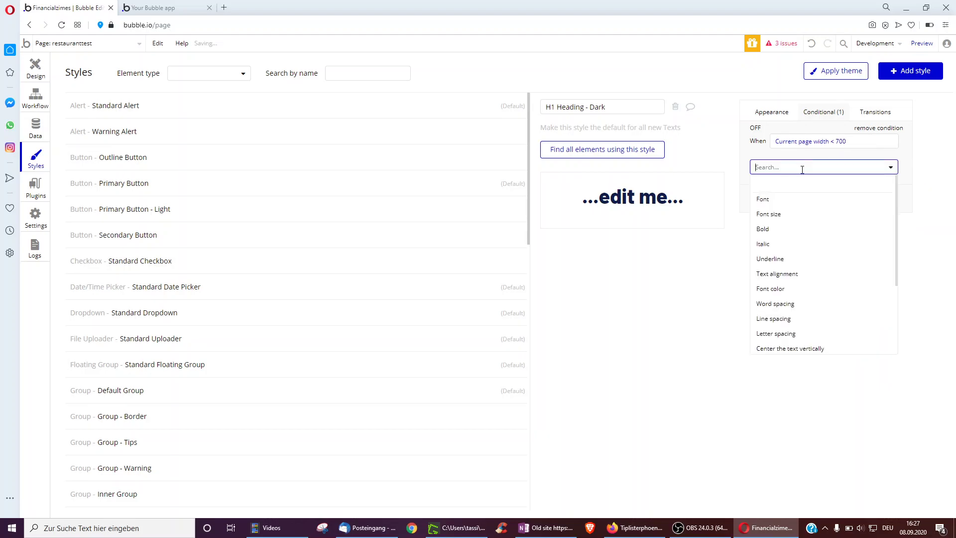
left_click(786, 214)
type("25")
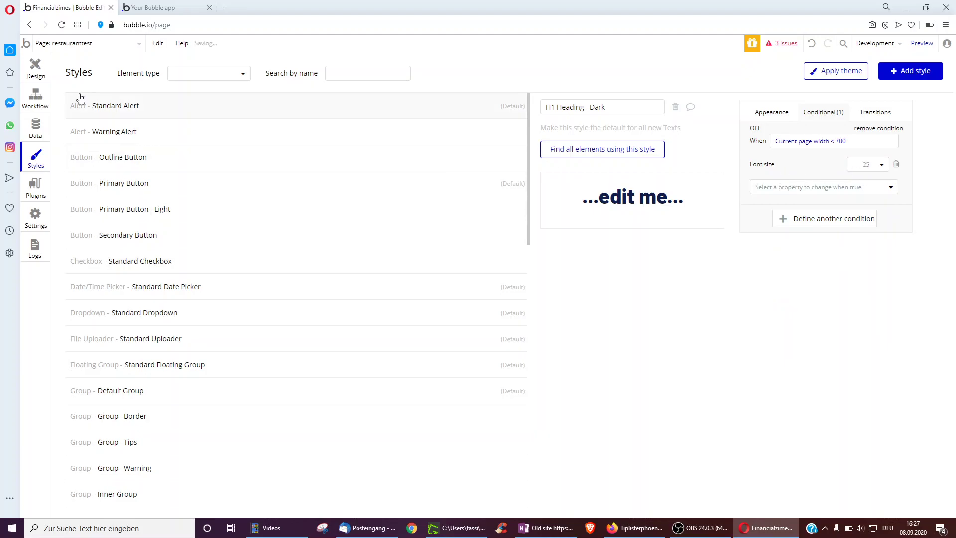
Return to the responsive view and make the Joke Shops Near Me heading shrink if its text gets shorter.
left_click(35, 68)
left_click(110, 58)
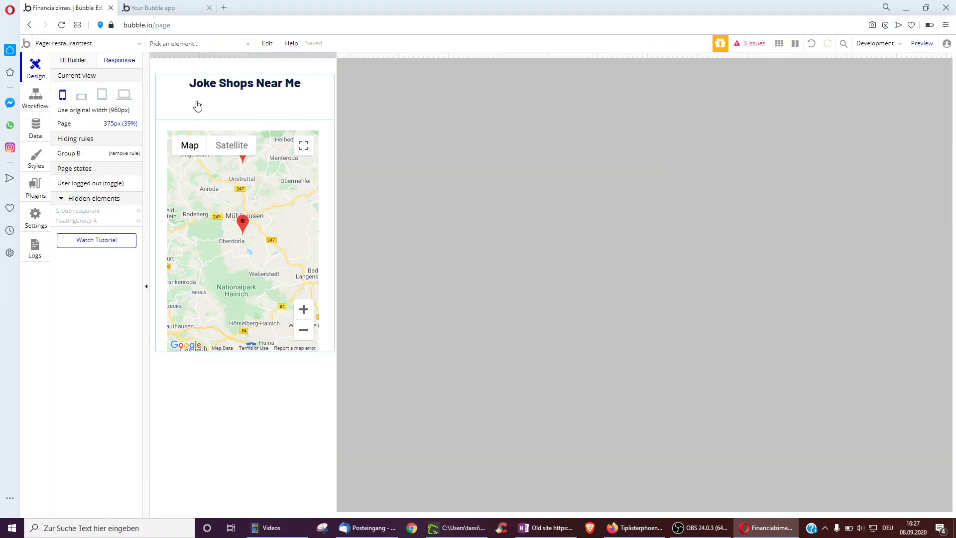
left_click(219, 93)
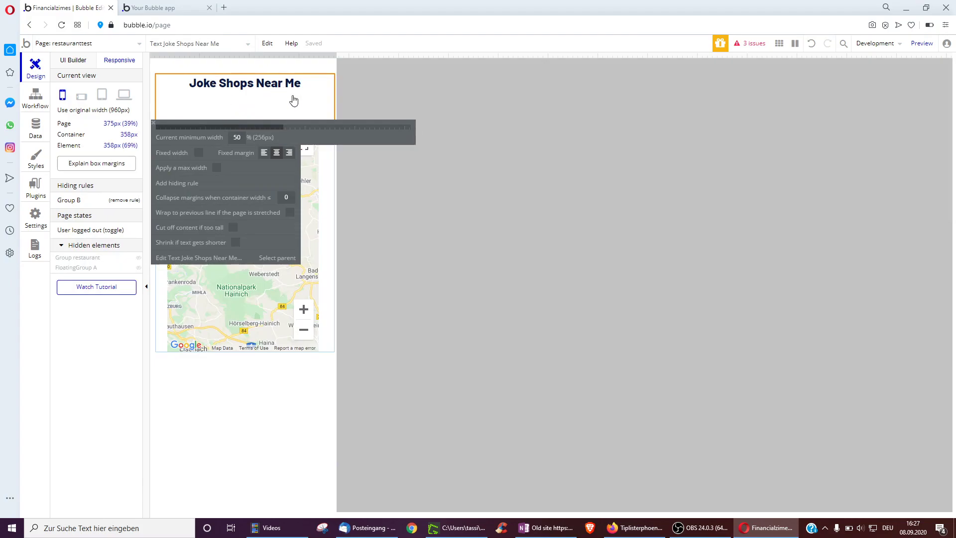
left_click(505, 193)
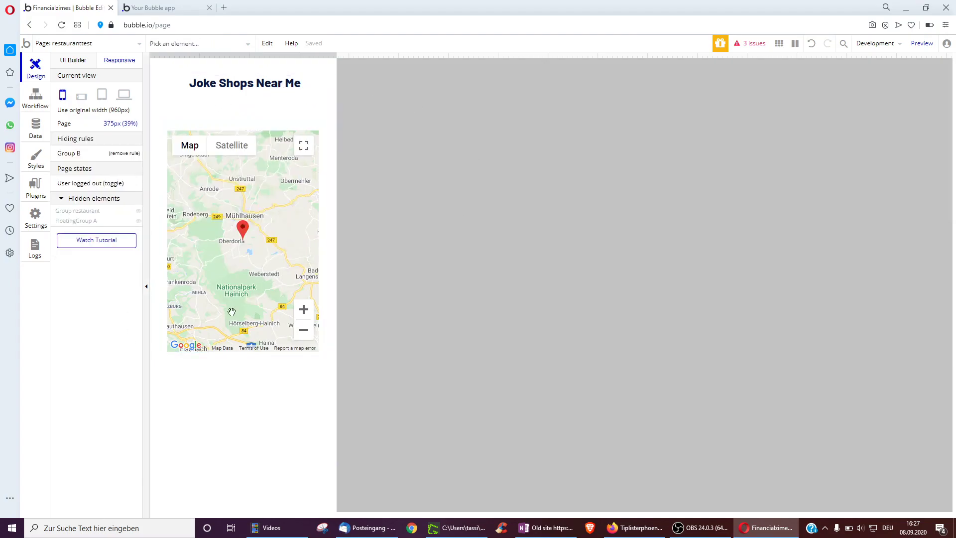
left_click(255, 98)
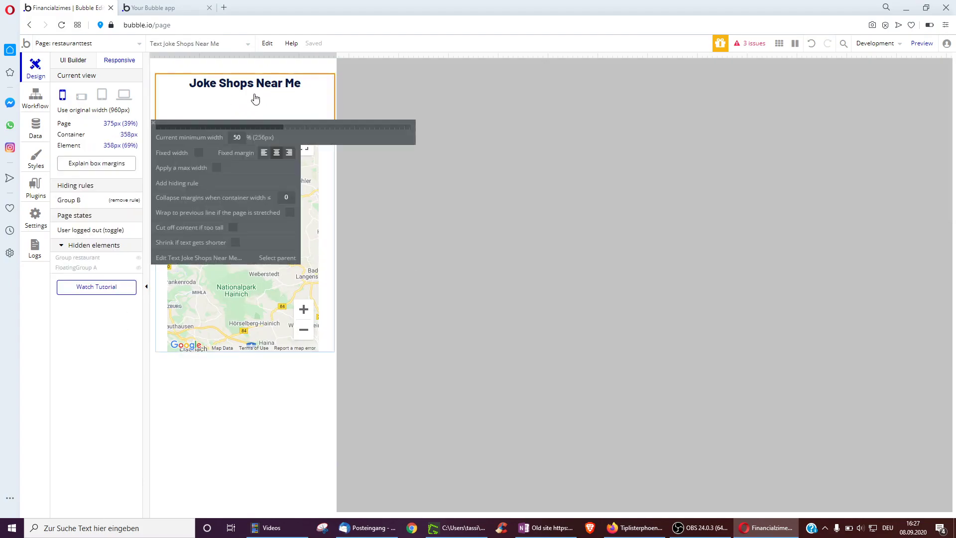
left_click(235, 242)
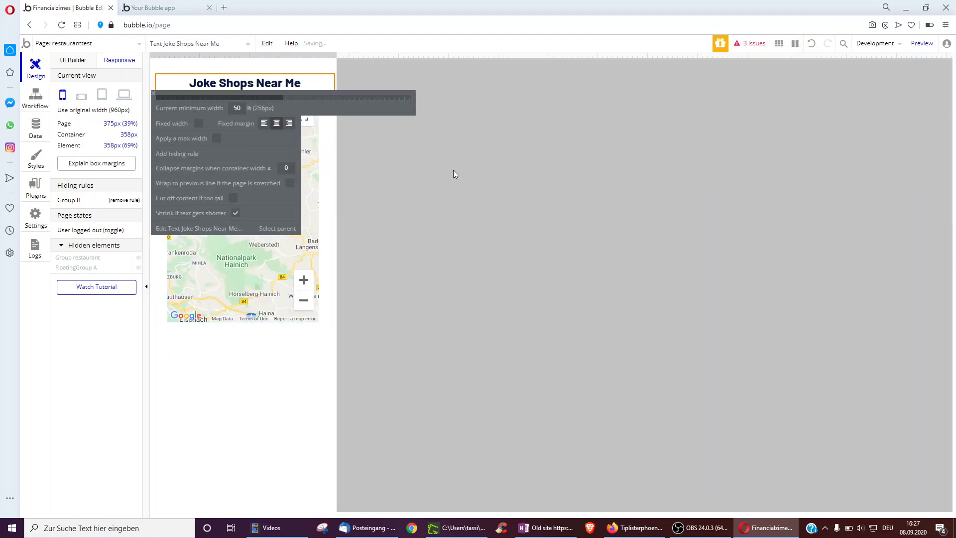
left_click(282, 110)
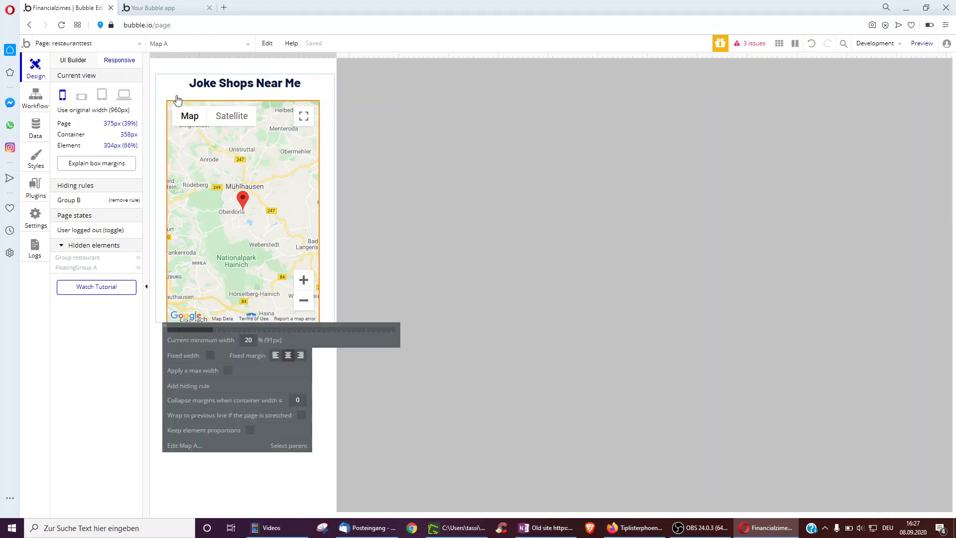
Check in the page preview how a selected map marker shows its restaurant details, and return to the editor.
left_click(77, 60)
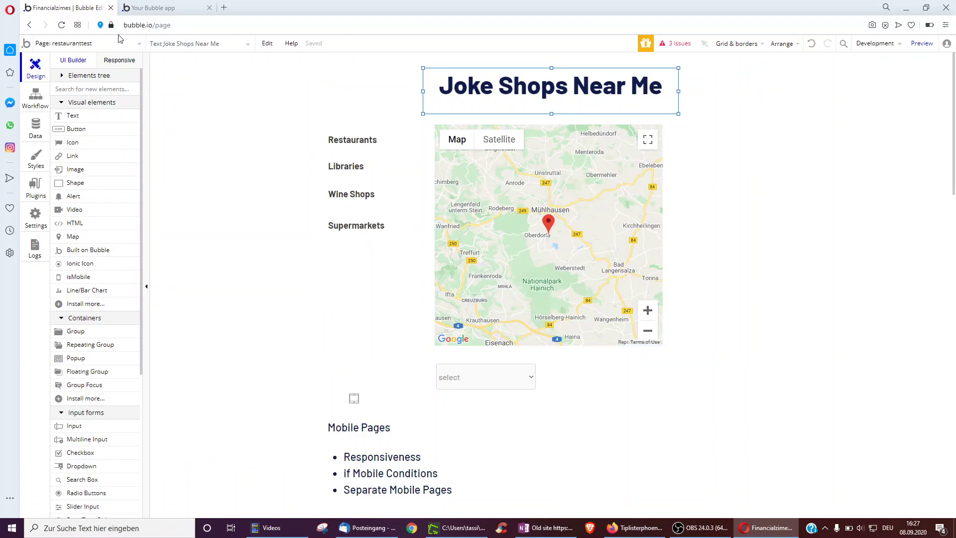
left_click(149, 8)
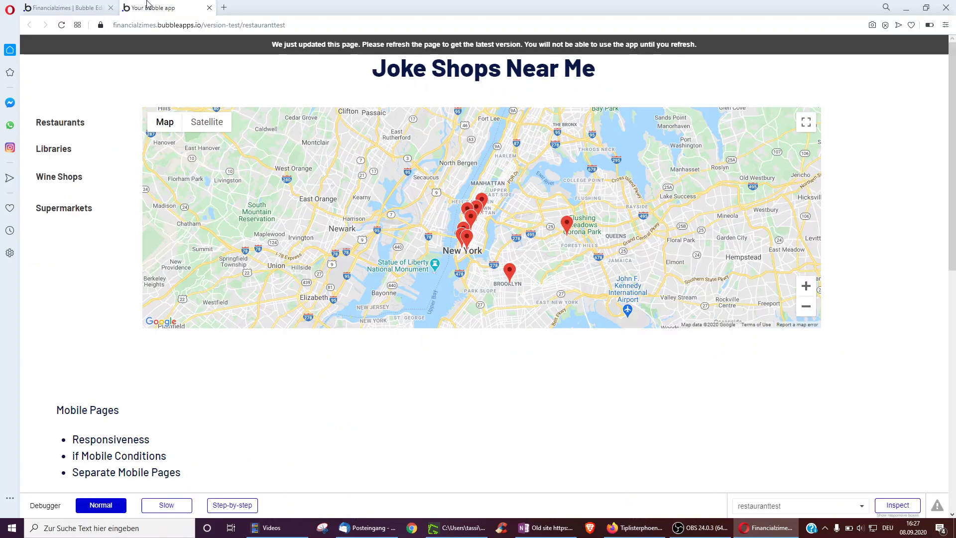
left_click(510, 271)
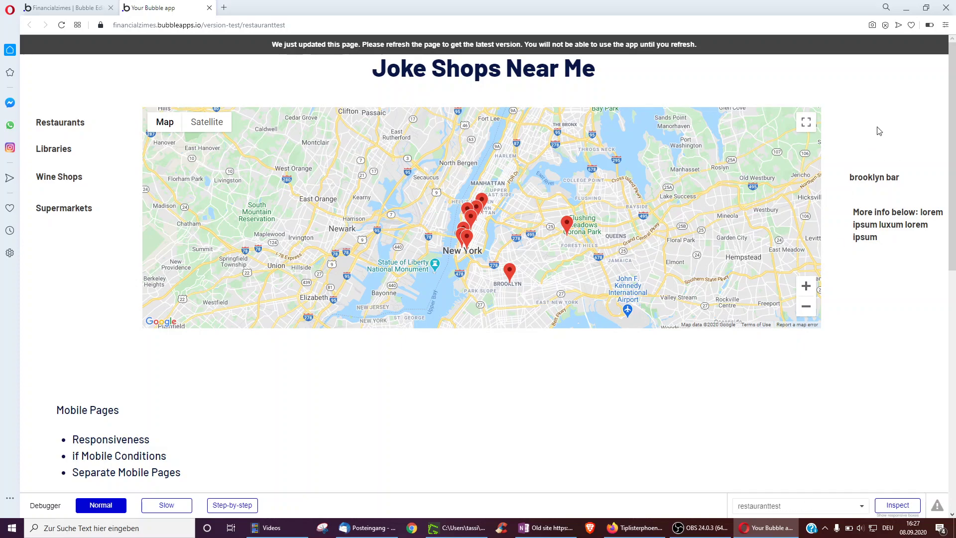
key("ctrl+Tab")
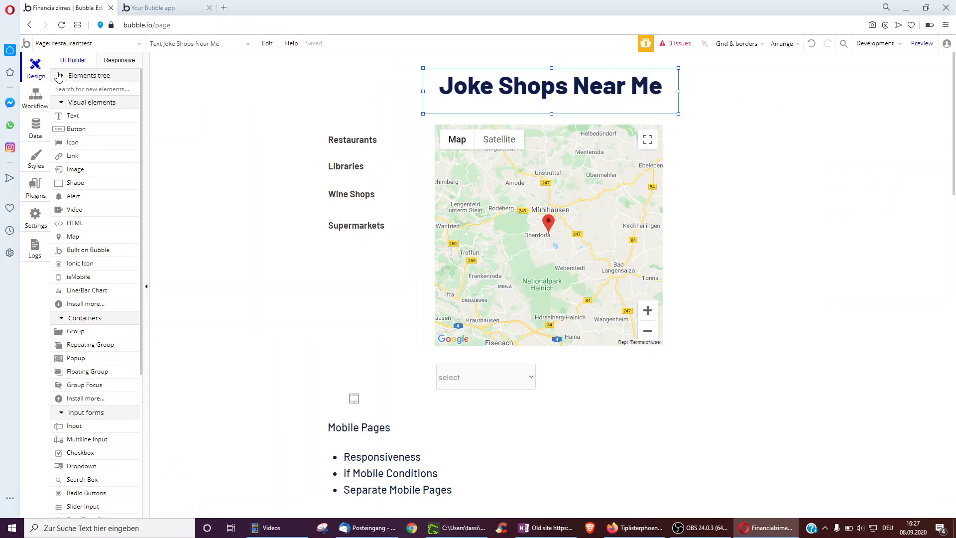
Reveal the hidden restaurant group and duplicate it with its workflows.
left_click(59, 76)
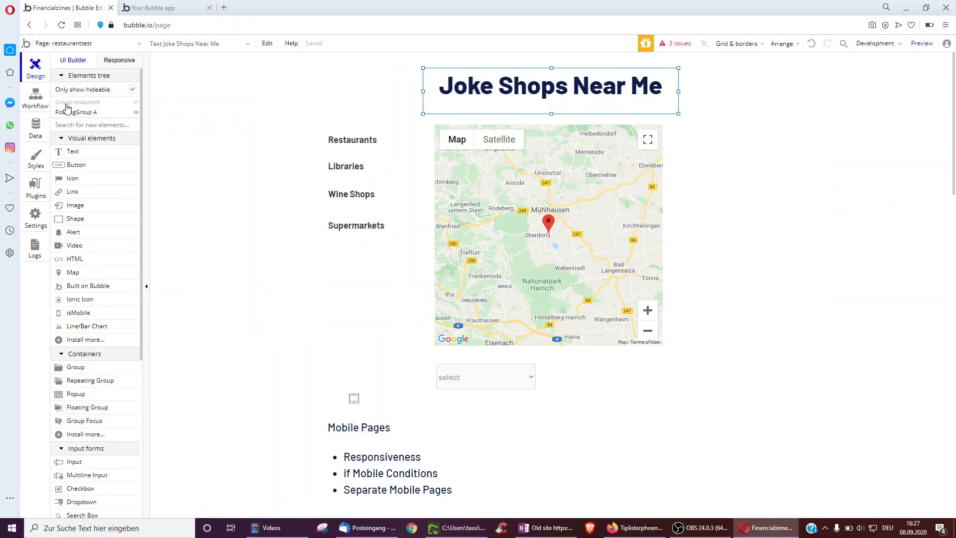
left_click(67, 103)
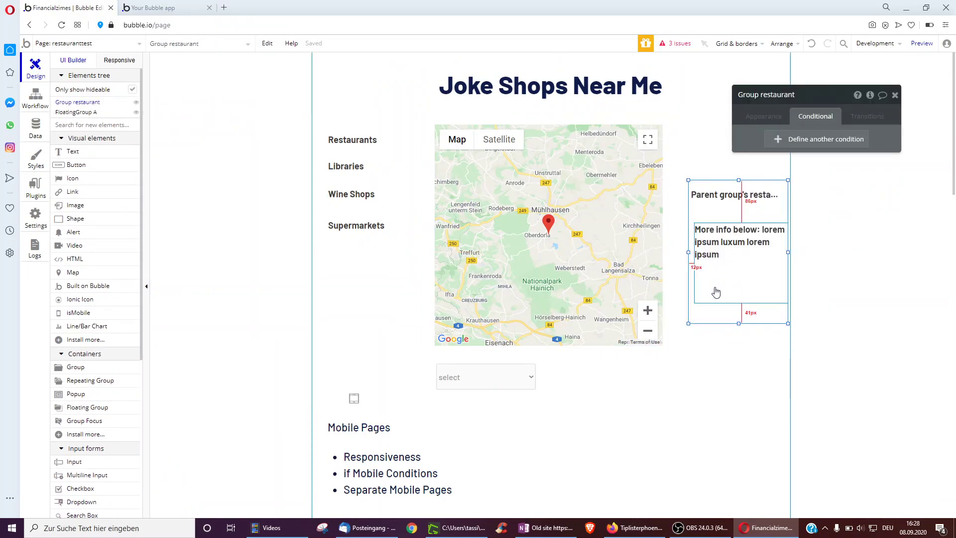
right_click(707, 313)
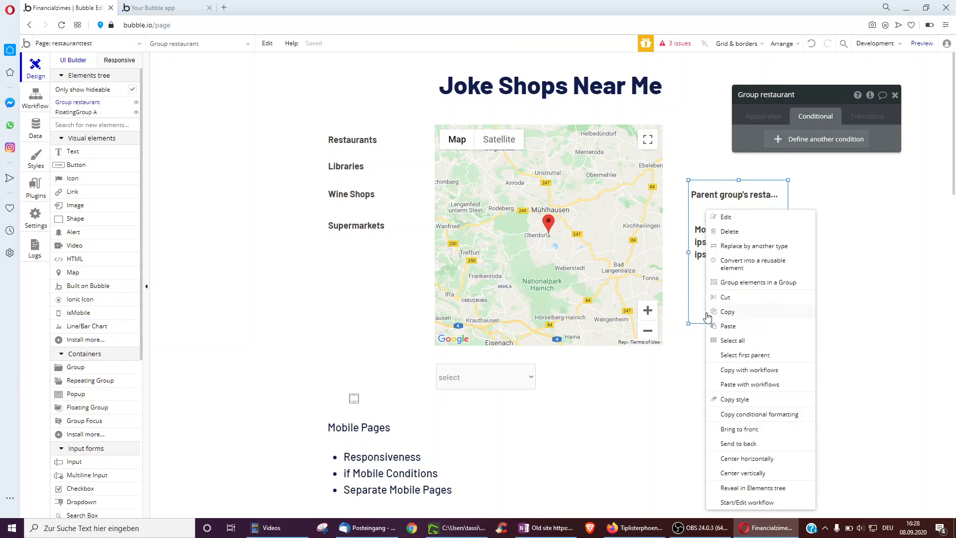
left_click(727, 371)
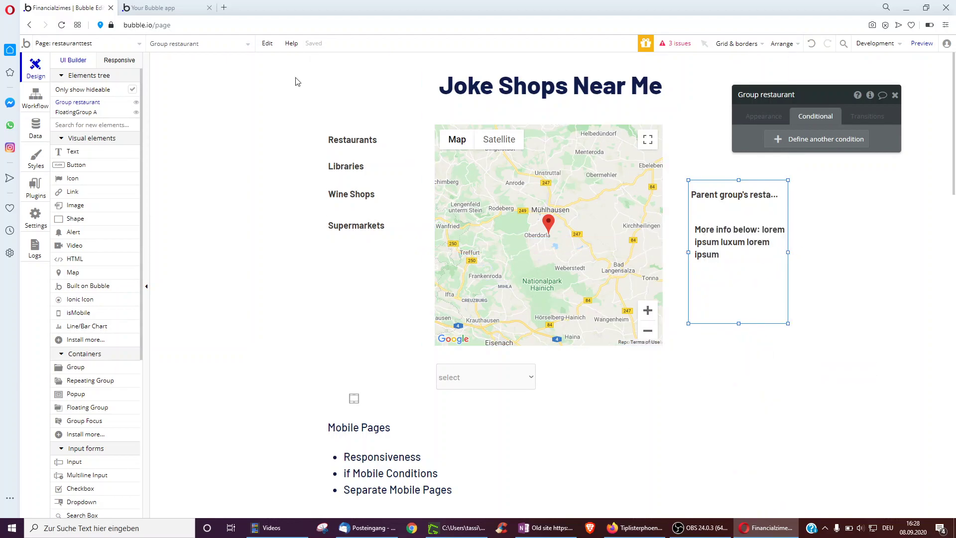
left_click(266, 45)
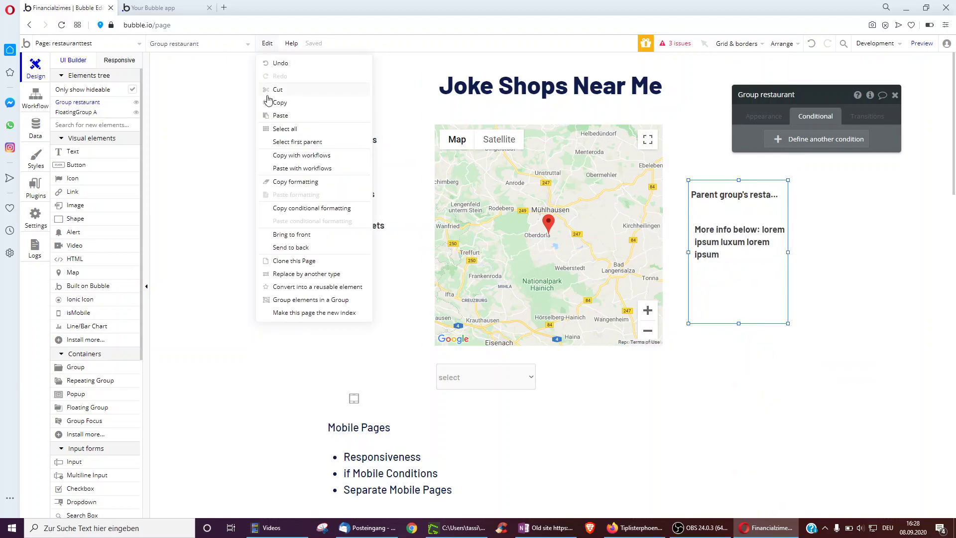
left_click(279, 169)
Replace the copied restaurant group with a Popup element and enlarge the popup to about 327 px wide.
left_click(762, 118)
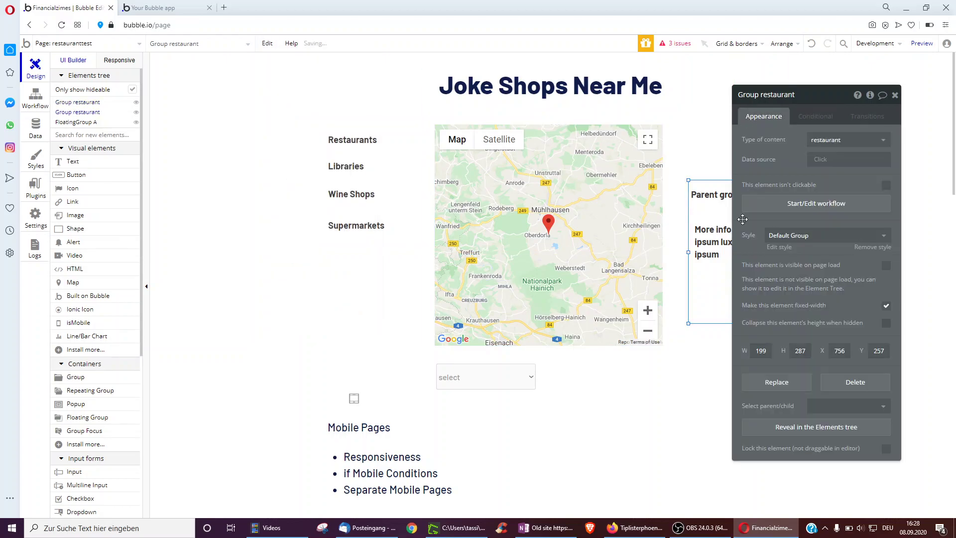
left_click(763, 388)
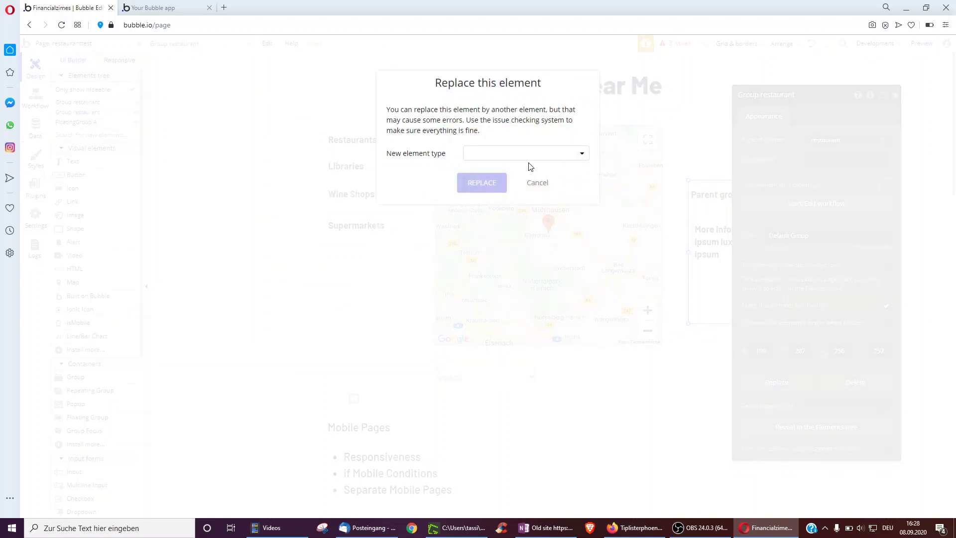
left_click(504, 153)
left_click(477, 199)
left_click(470, 191)
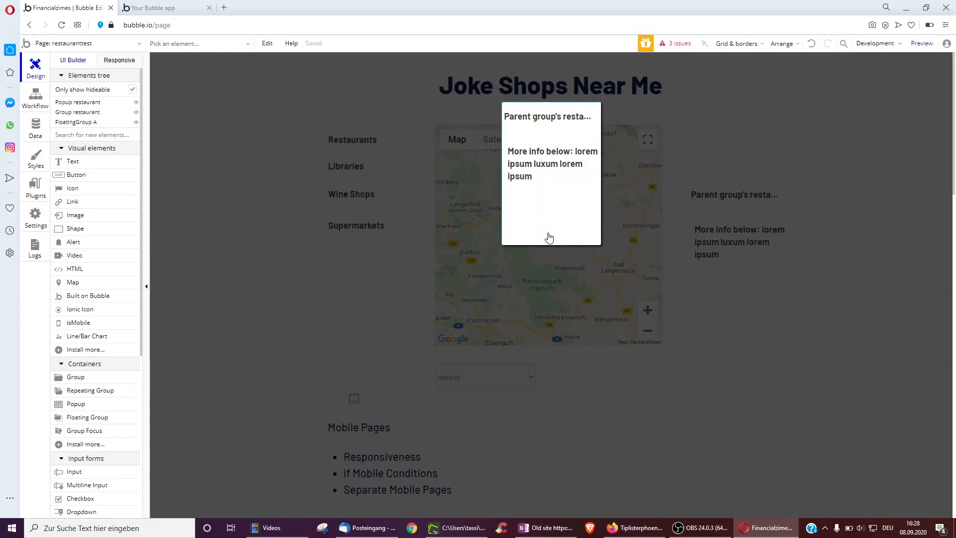
left_click(550, 237)
left_click_drag(601, 245, 664, 297)
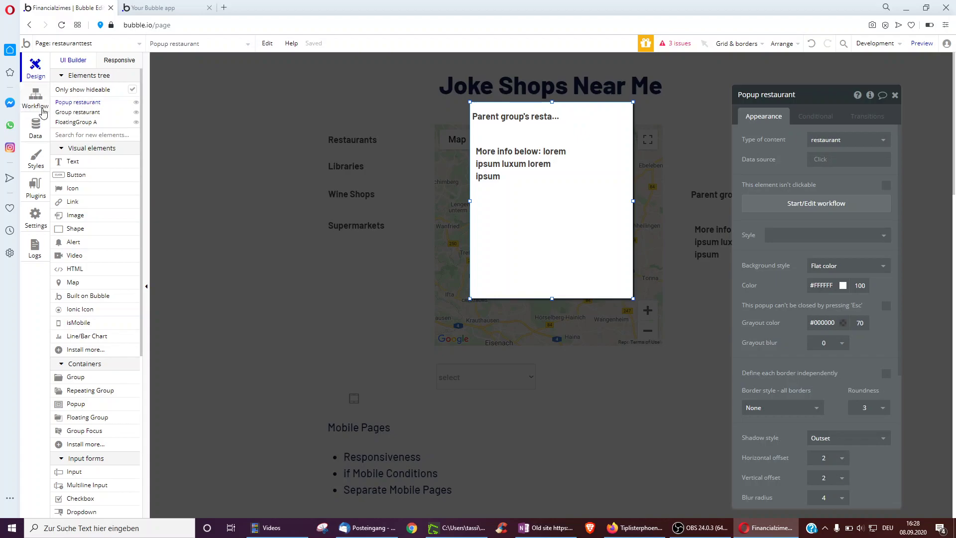
In the Map A marker workflow, show Group restaurant only when the current page width > 700.
left_click(36, 99)
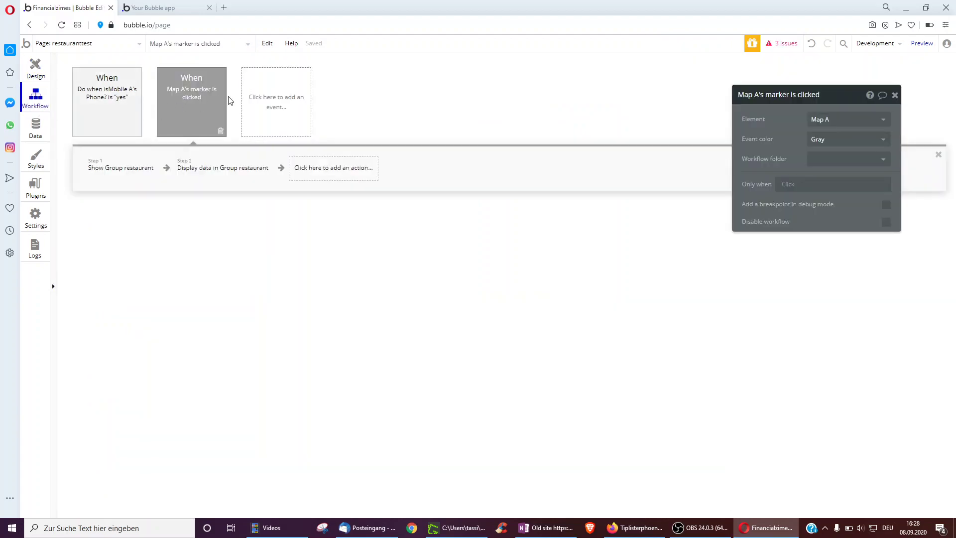
left_click(121, 168)
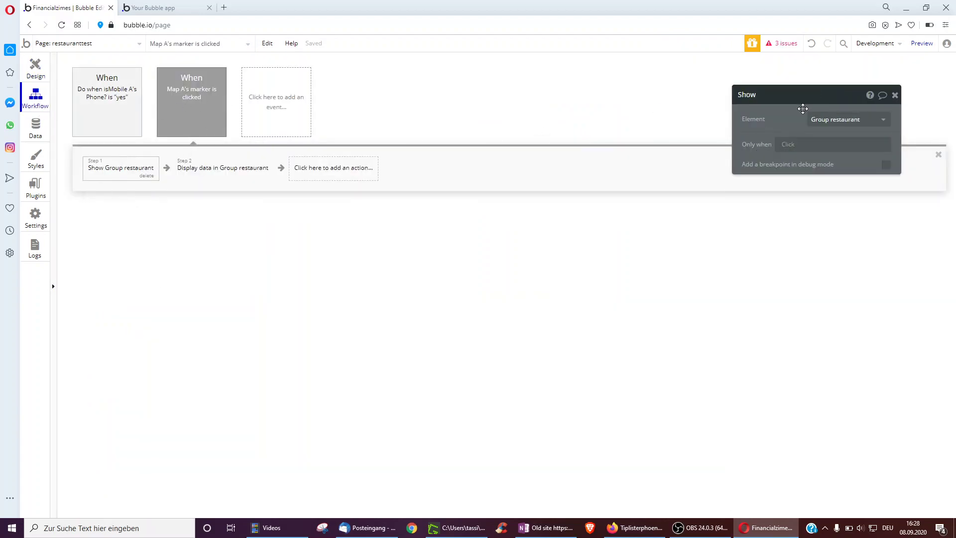
left_click(785, 144)
type("cur")
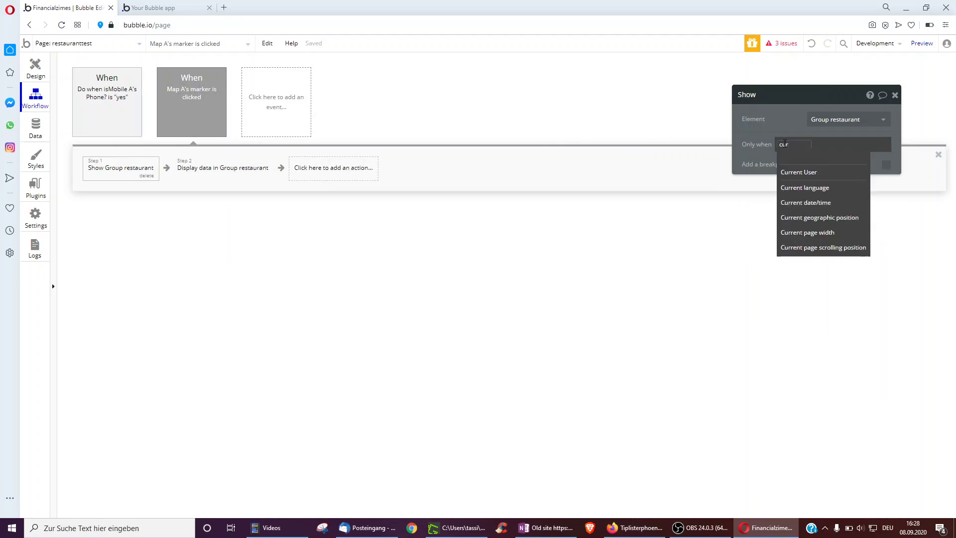
left_click(795, 232)
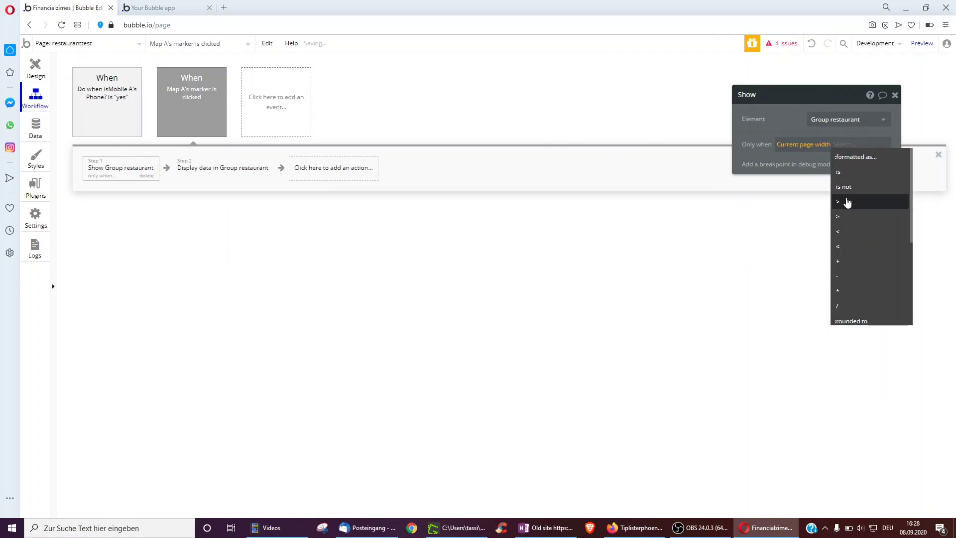
left_click(847, 202)
type("700")
left_click(824, 147)
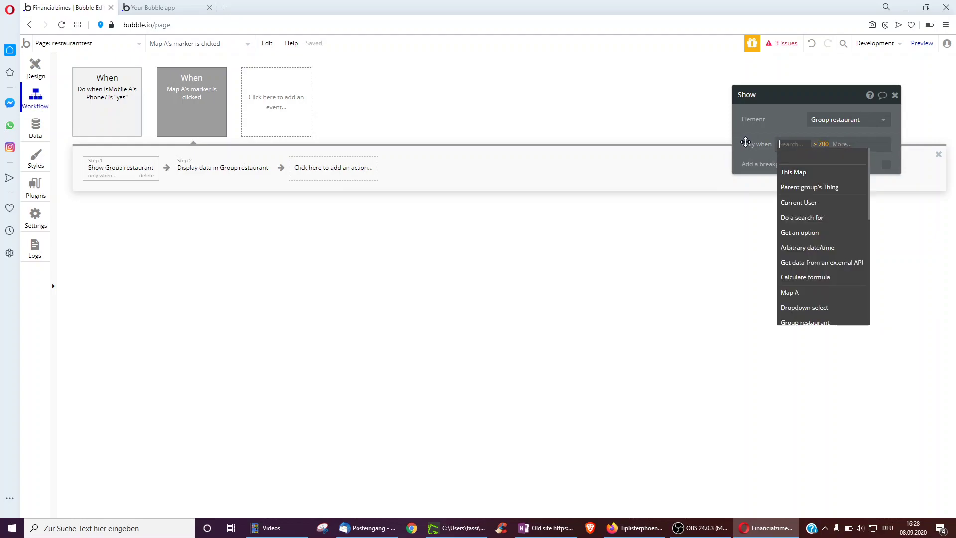
left_click(745, 143)
Copy the page width condition to the action that displays data in Group restaurant.
right_click(793, 149)
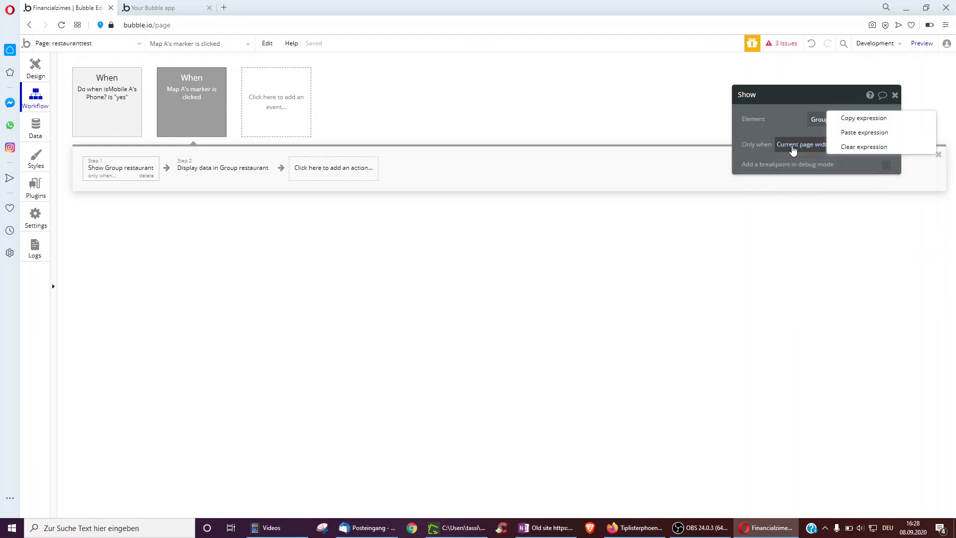
left_click(867, 120)
left_click(224, 176)
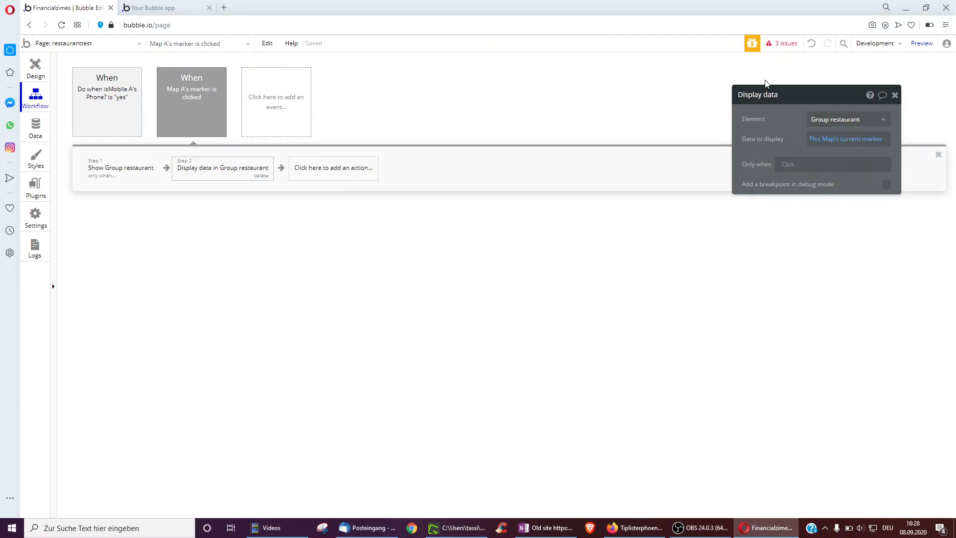
right_click(787, 170)
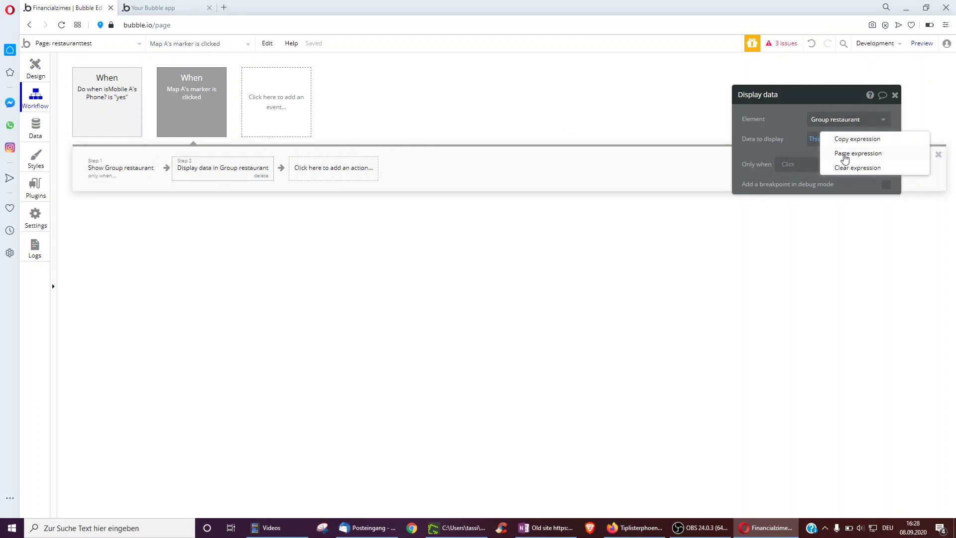
left_click(843, 153)
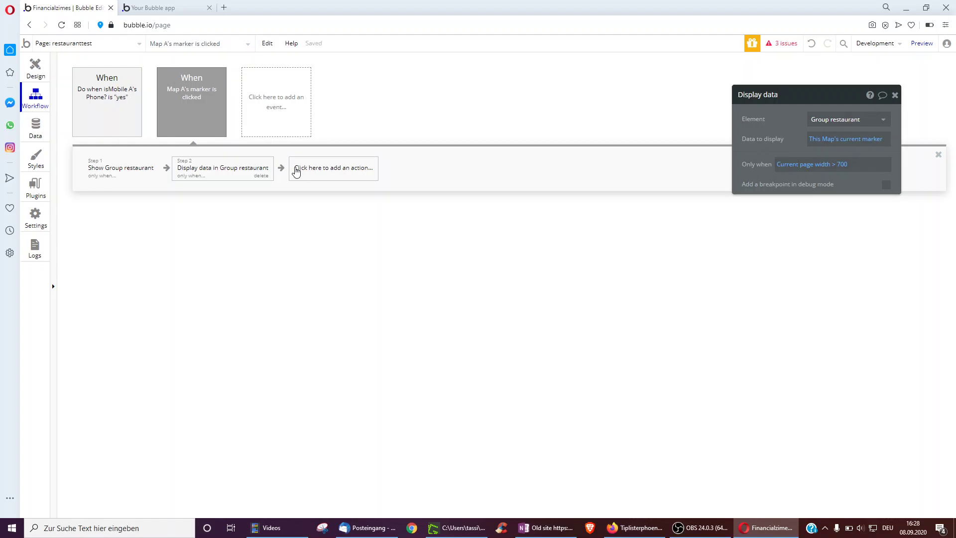
Add a third workflow action that shows Popup restaurant.
left_click(296, 170)
mouse_move(343, 305)
left_click(376, 215)
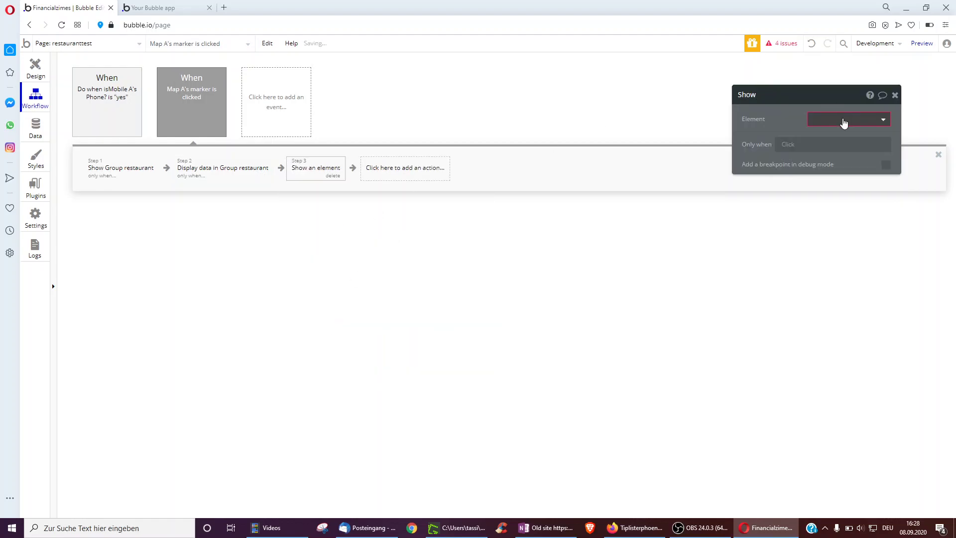
left_click(843, 120)
left_click(829, 135)
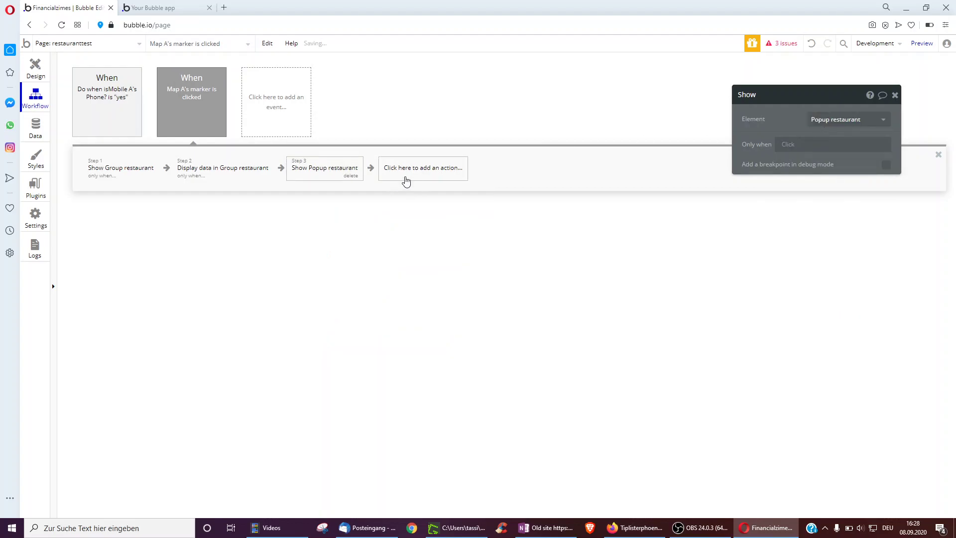
Add a Display data action for Popup restaurant that uses This Map's current marker.
left_click(407, 180)
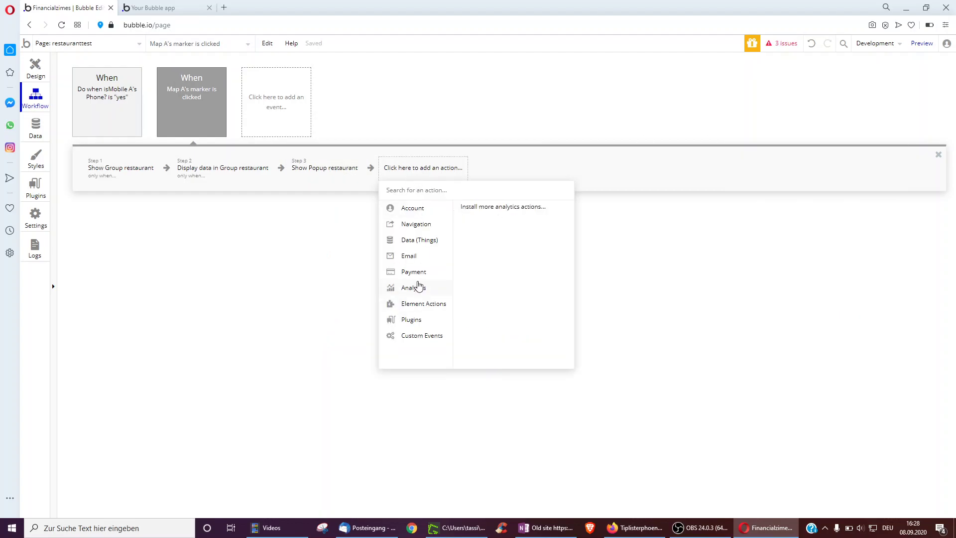
mouse_move(417, 249)
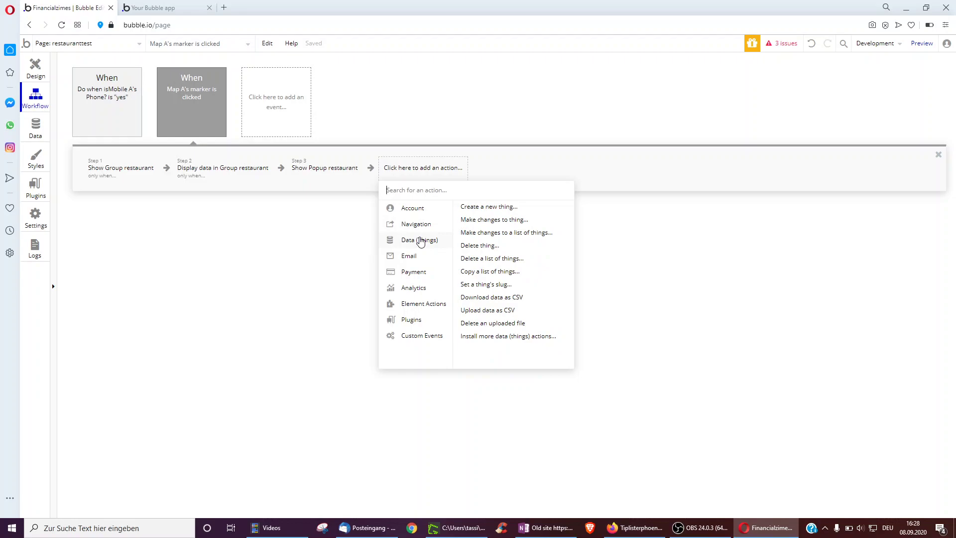
mouse_move(424, 310)
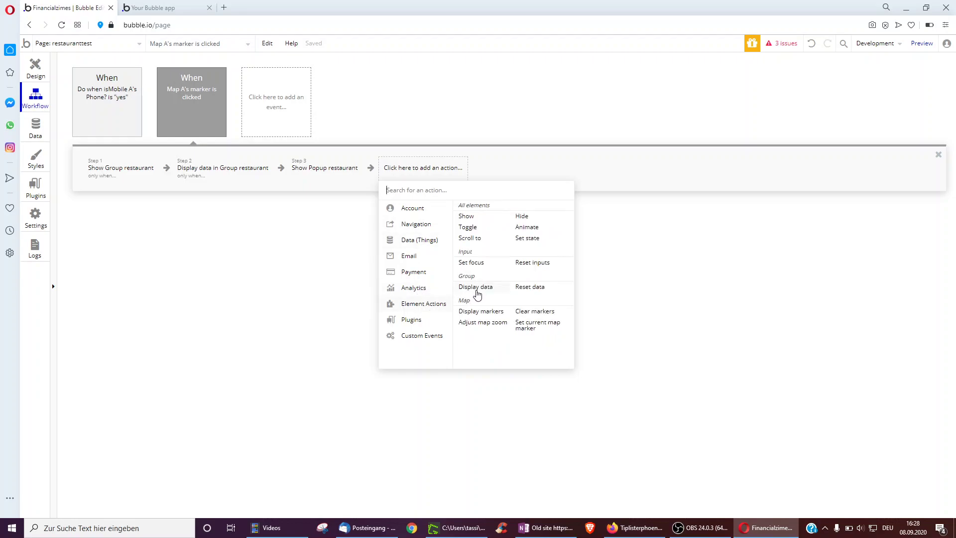
left_click(476, 291)
left_click(819, 119)
left_click(822, 151)
left_click(821, 143)
left_click(821, 150)
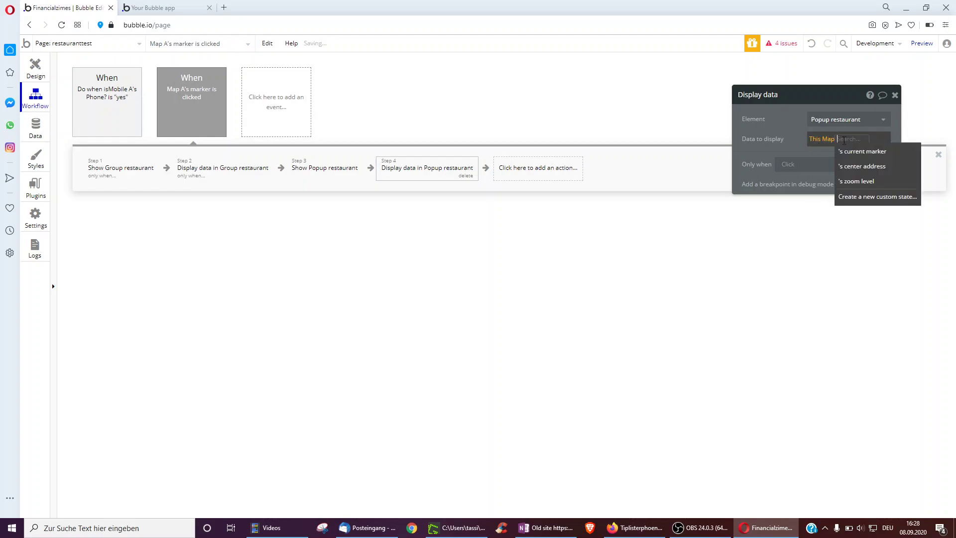
left_click(854, 151)
Restrict the popup's Display data action to a current page width ≤ 700.
left_click(790, 176)
left_click(848, 157)
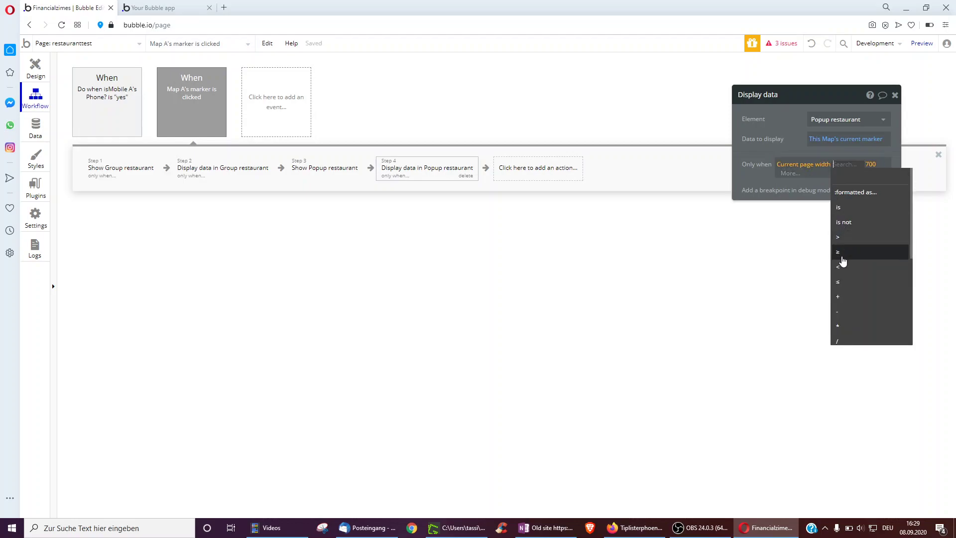
left_click(850, 282)
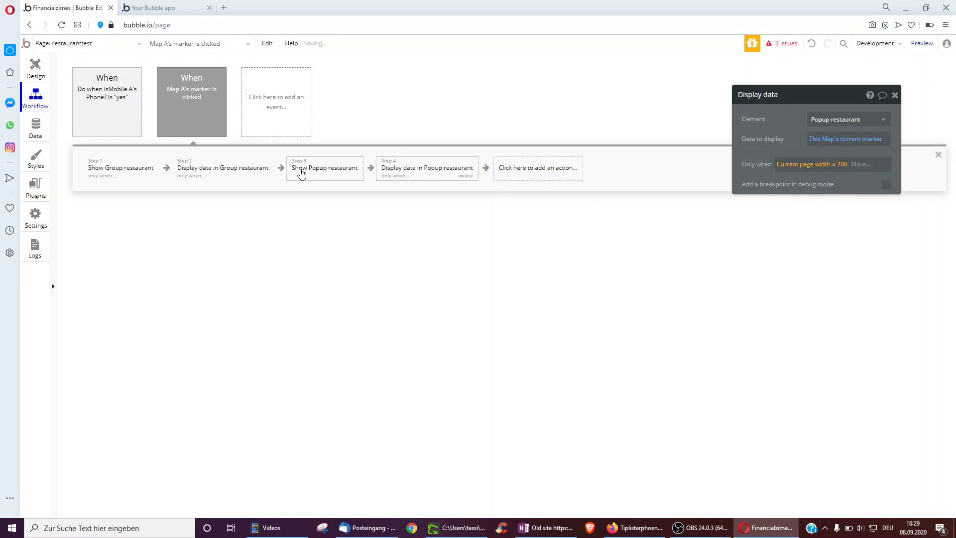
Paste the width condition into the Show Popup restaurant action and change its comparison to ≤ 700.
left_click(302, 172)
right_click(782, 146)
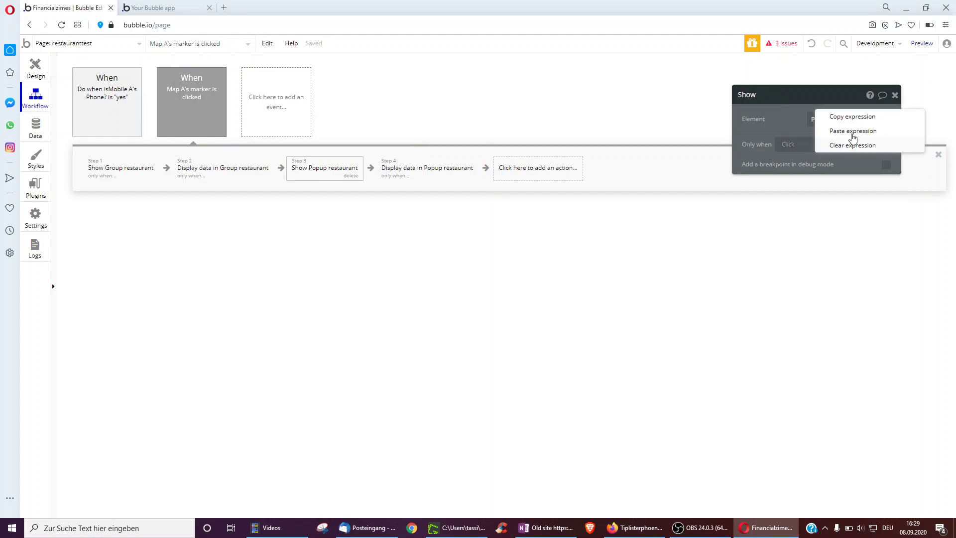
left_click(855, 131)
left_click(837, 146)
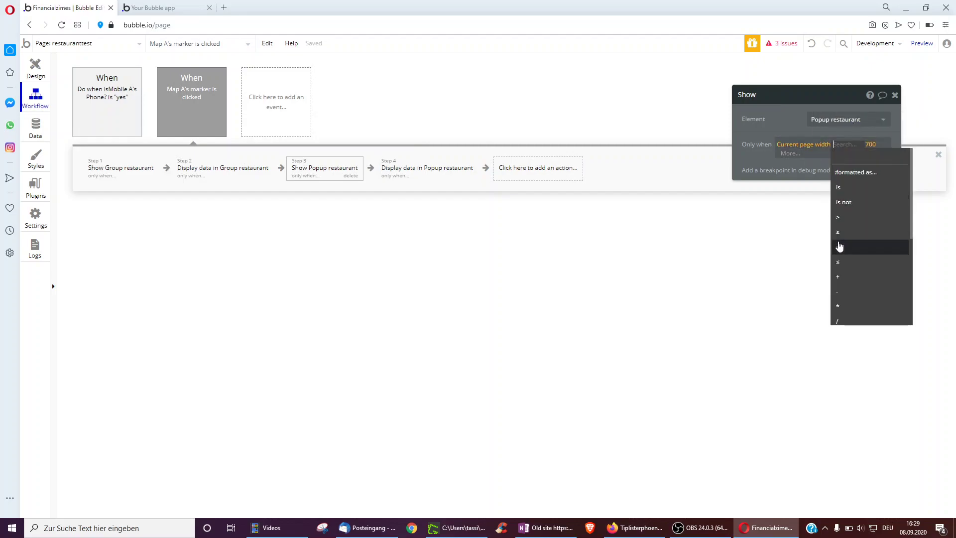
left_click(841, 263)
left_click_drag(791, 108, 653, 119)
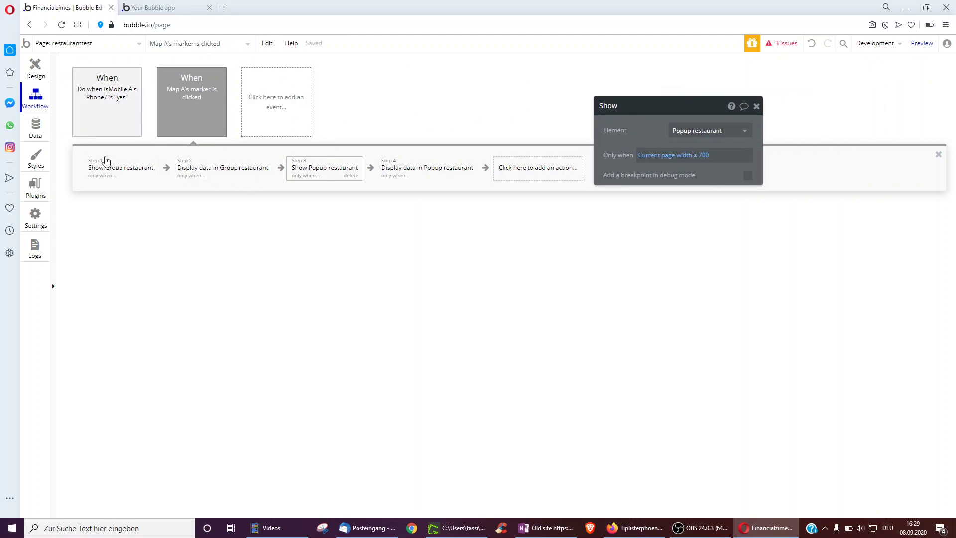
left_click(35, 68)
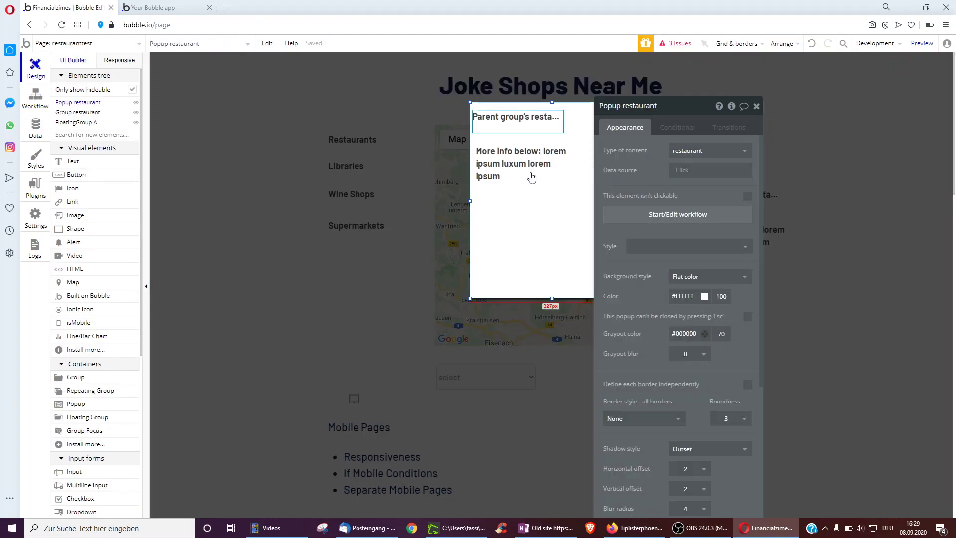
left_click(677, 127)
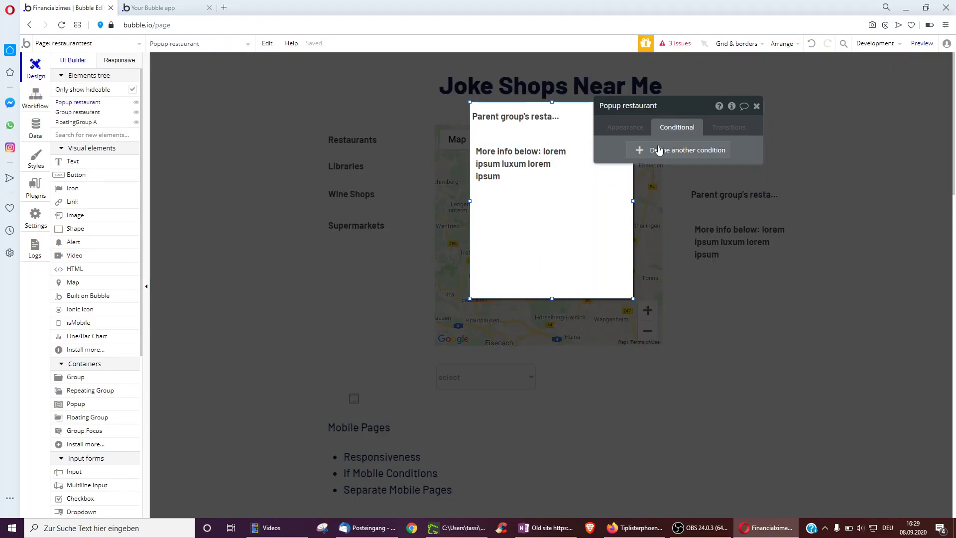
left_click(642, 150)
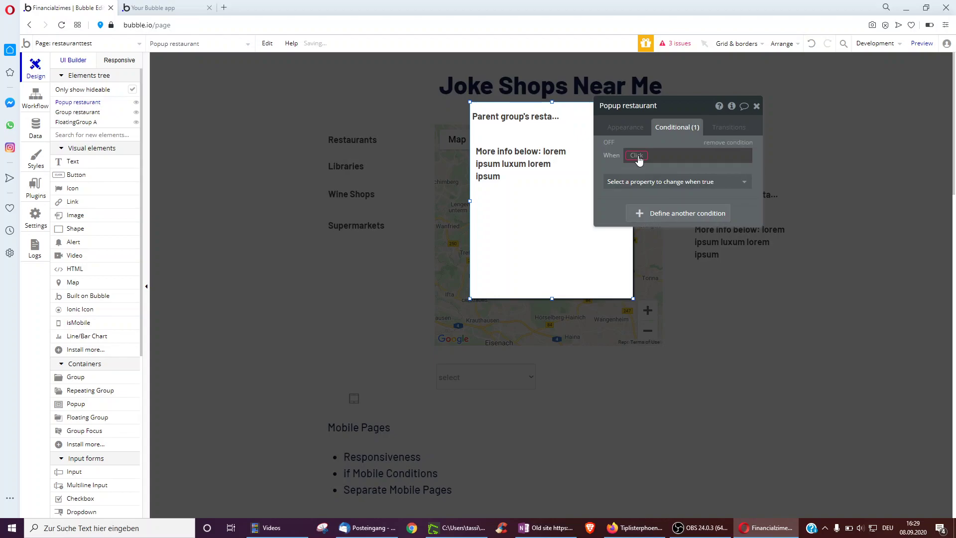
left_click(636, 155)
type("curr")
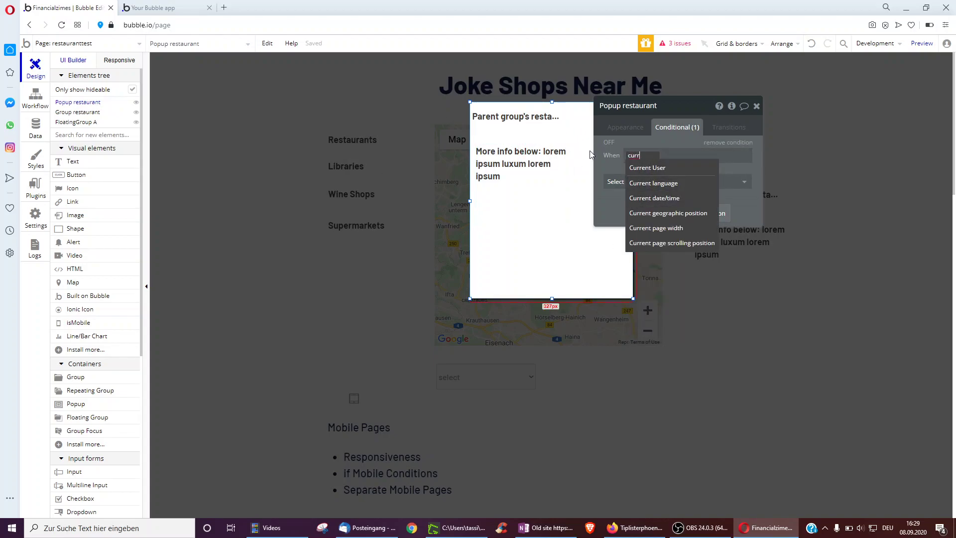
left_click(617, 152)
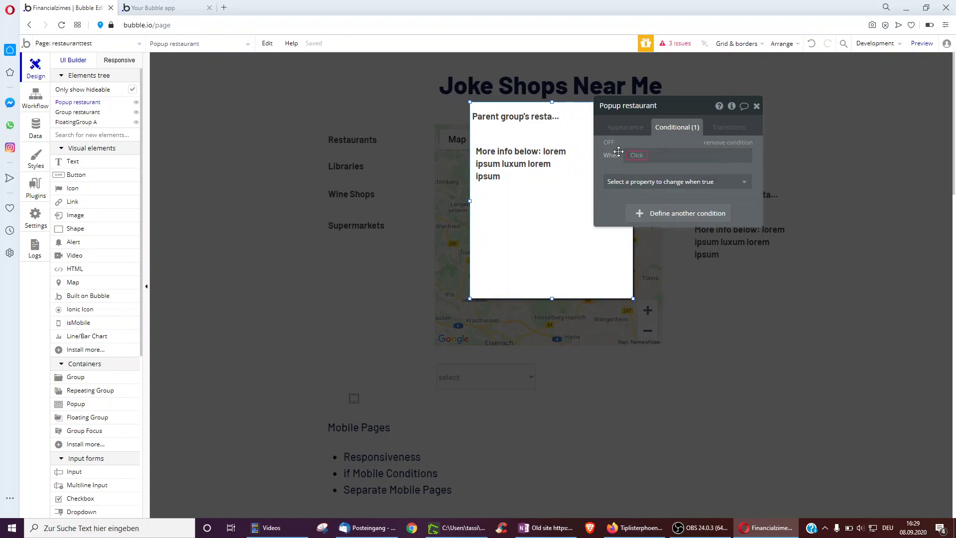
left_click(719, 144)
left_click(680, 325)
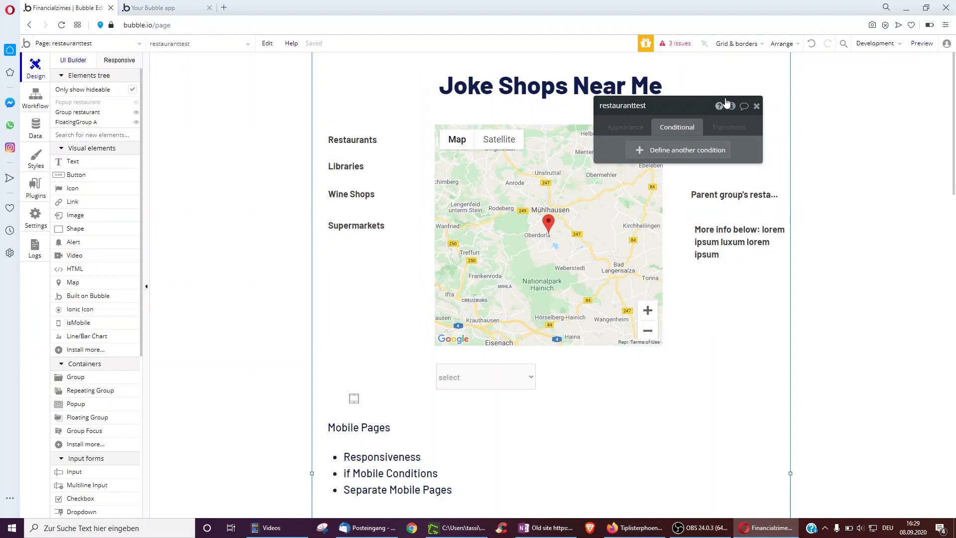
Review the restauranttest page's phone-width responsive layout and the map's responsive settings.
left_click(756, 106)
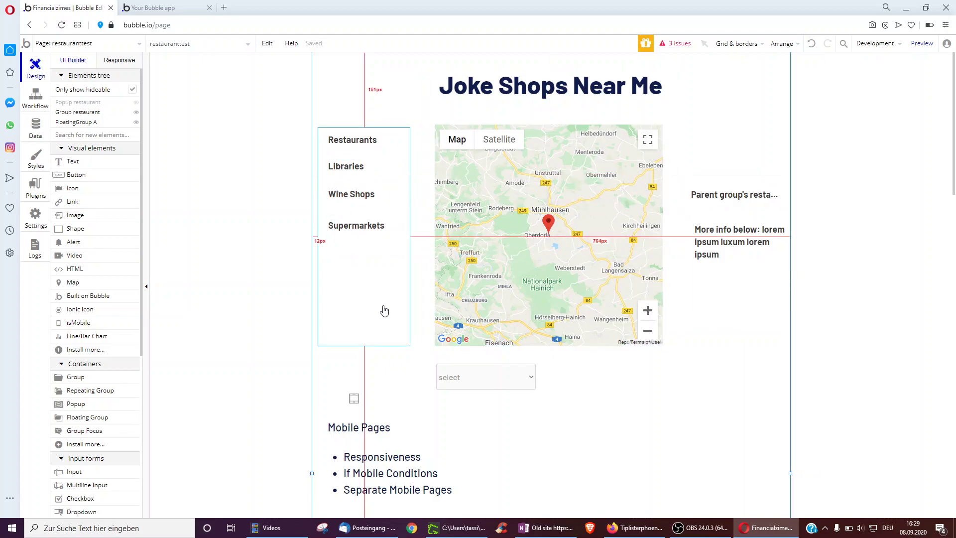
left_click(114, 63)
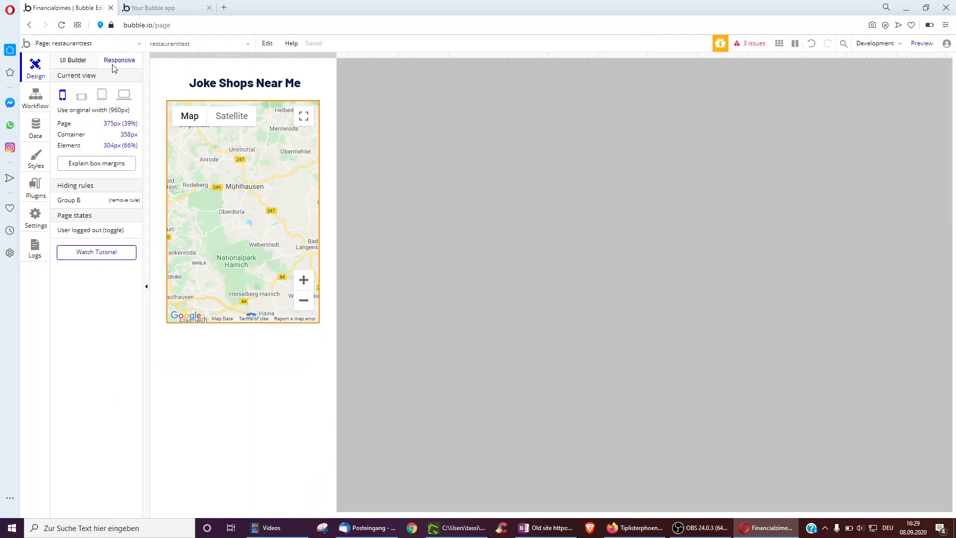
left_click(174, 107)
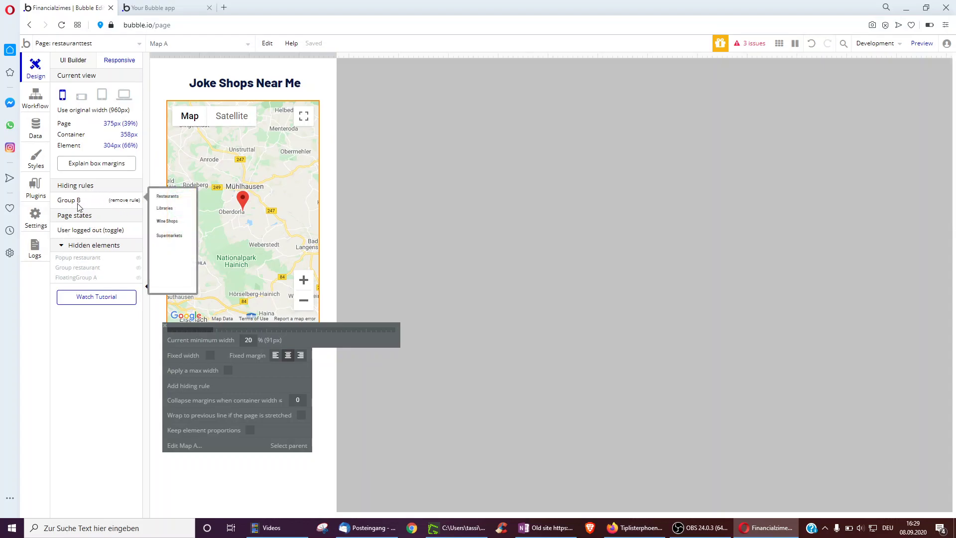
Create a new page named mrestaurant cloned from restauranttest.
left_click(70, 45)
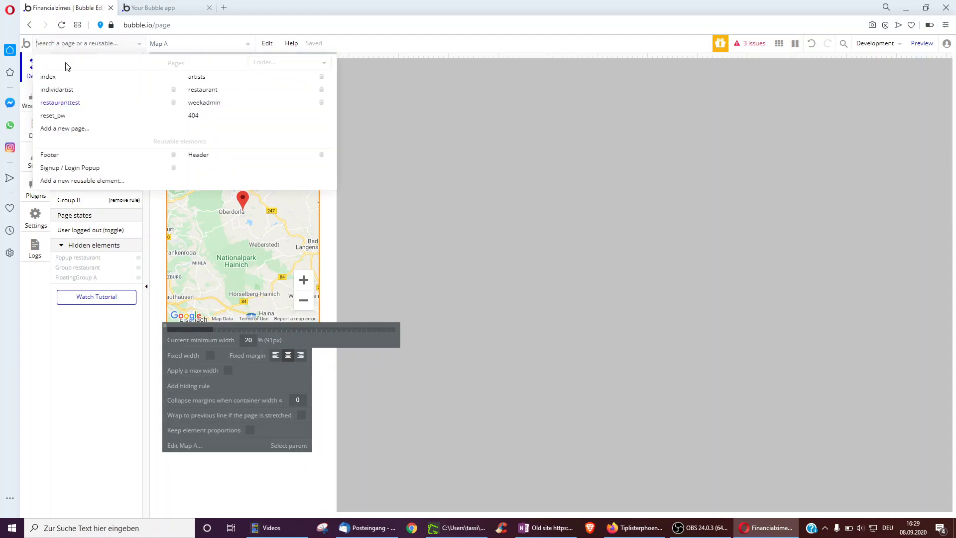
left_click(75, 130)
type("mrestaurant")
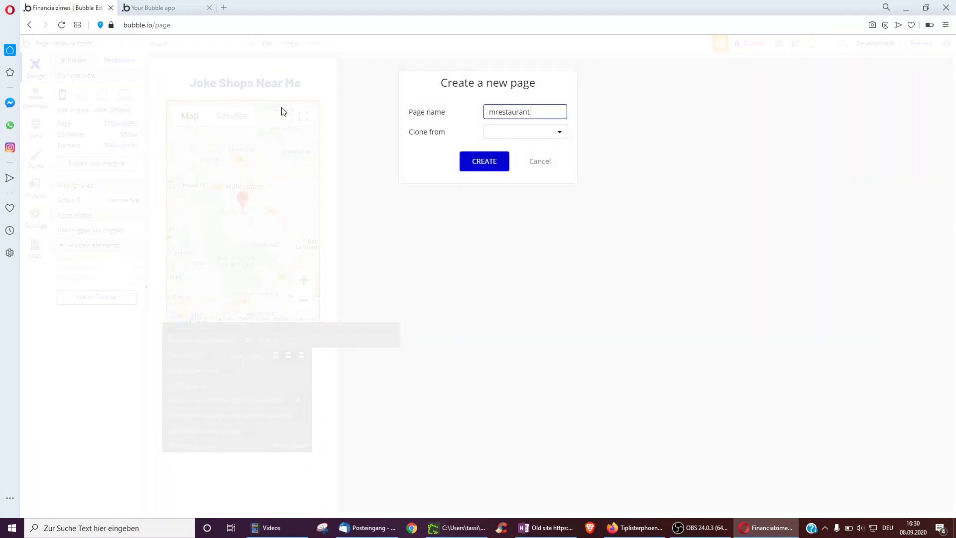
left_click(512, 128)
left_click(510, 129)
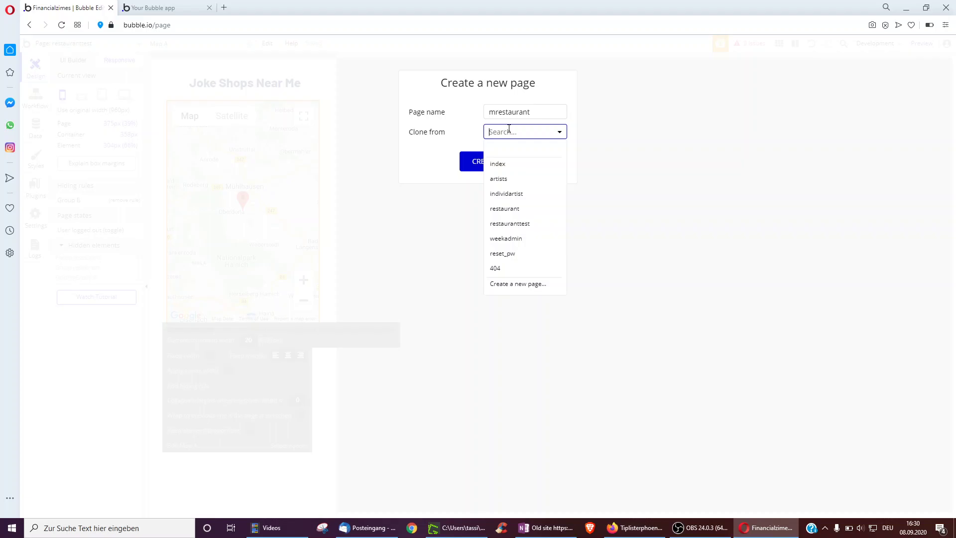
left_click(496, 224)
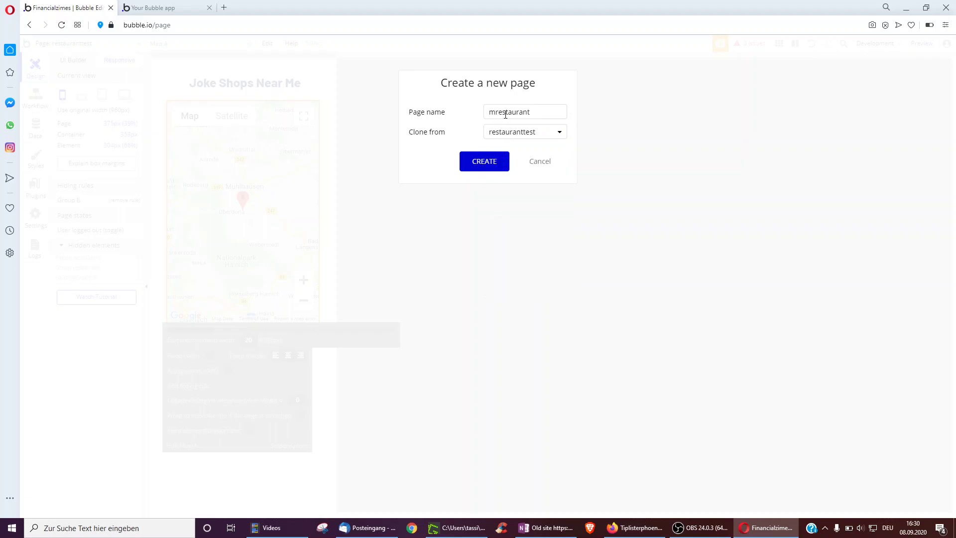
left_click(480, 162)
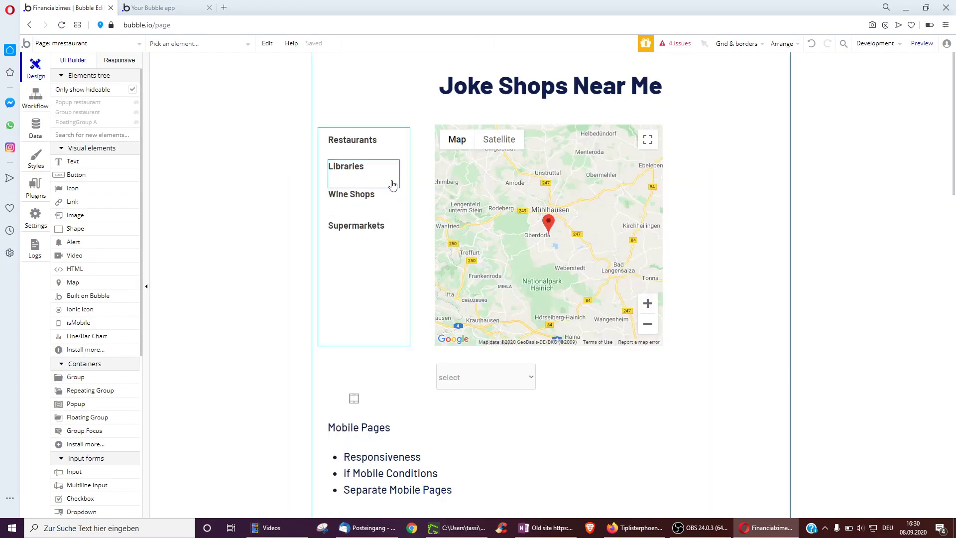
Delete the category list group and move the heading-and-map group over to the page's left side.
left_click(399, 153)
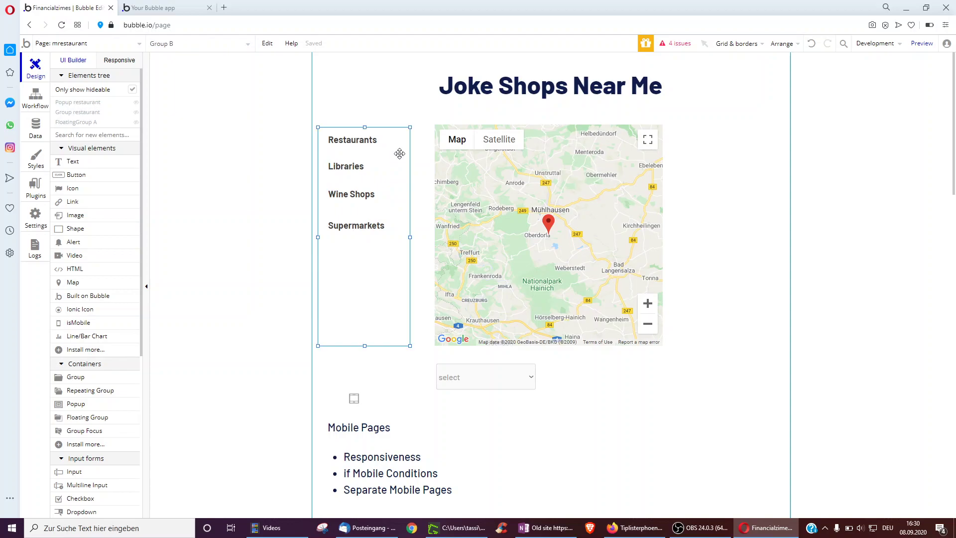
key("Delete")
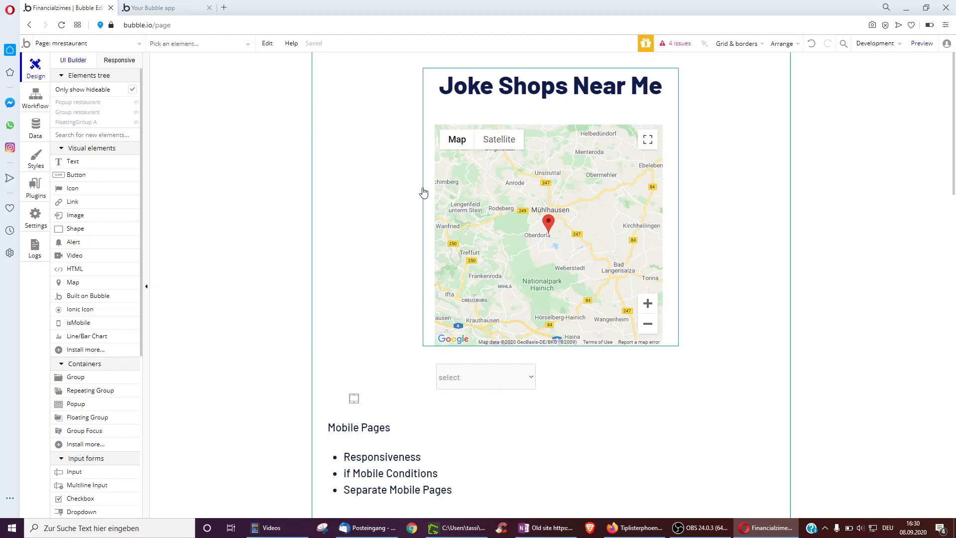
left_click_drag(425, 192, 314, 189)
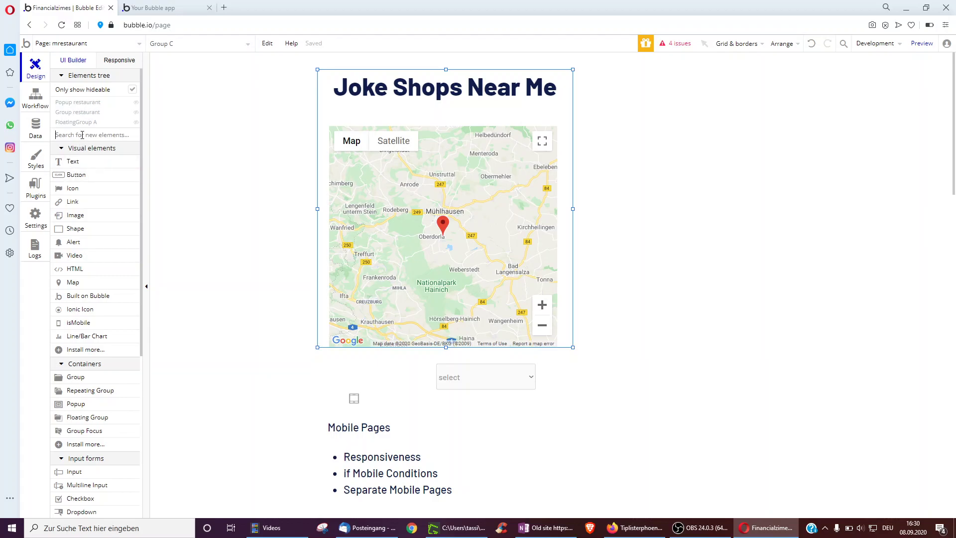
Draw a thin shape above the heading as a width guide, with width 320 and X position 0.
type("sh")
left_click(76, 162)
left_click_drag(319, 58, 404, 65)
left_click(617, 130)
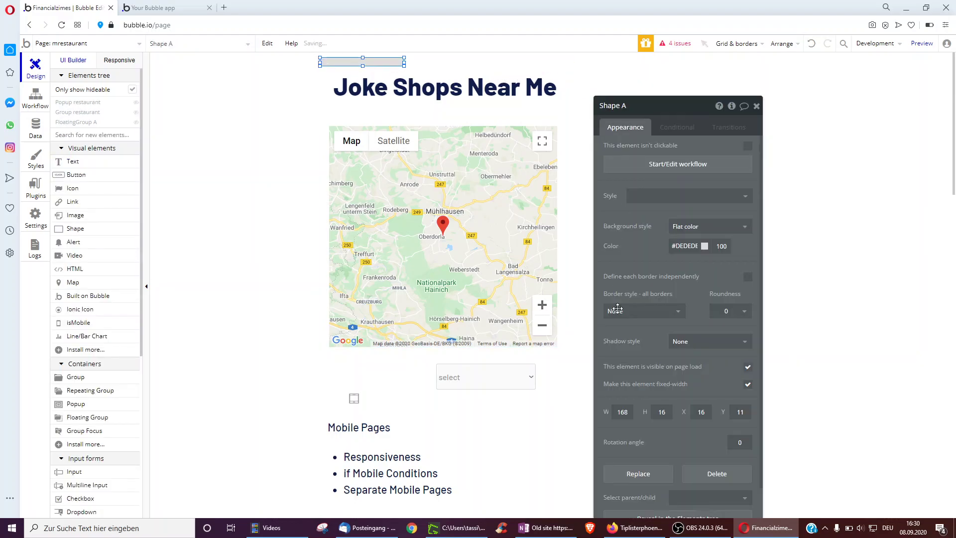
type("320")
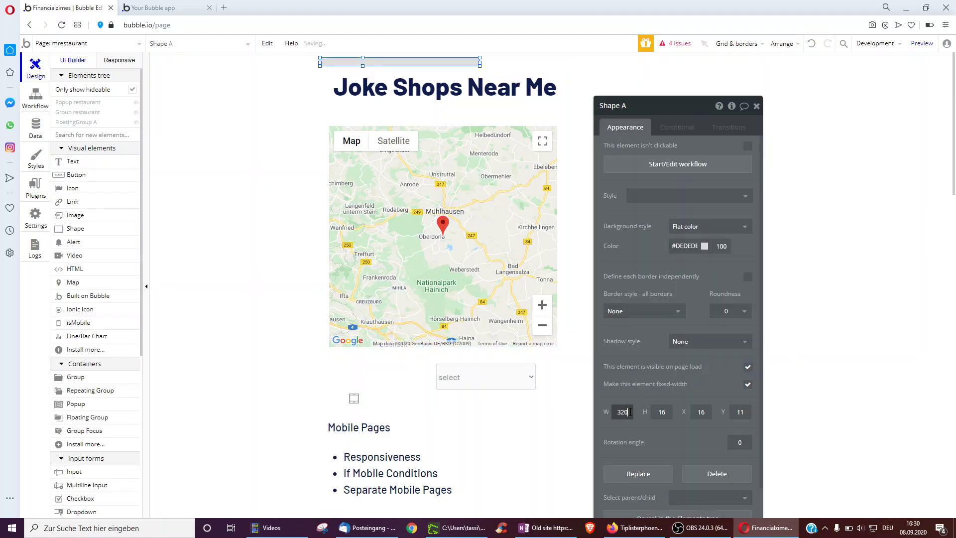
double_click(699, 412)
type("0")
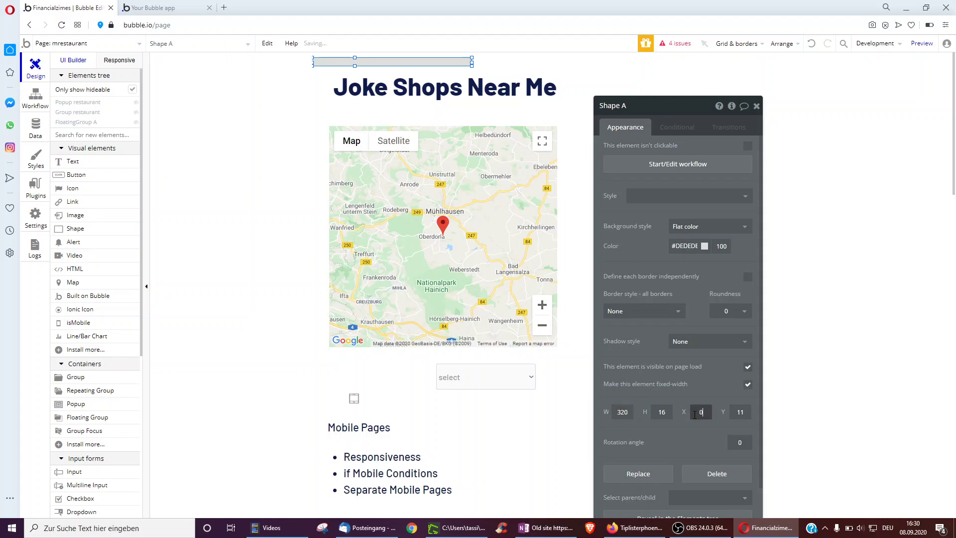
Align the heading-and-map group flush with the page's left edge at X 0.
left_click(359, 99)
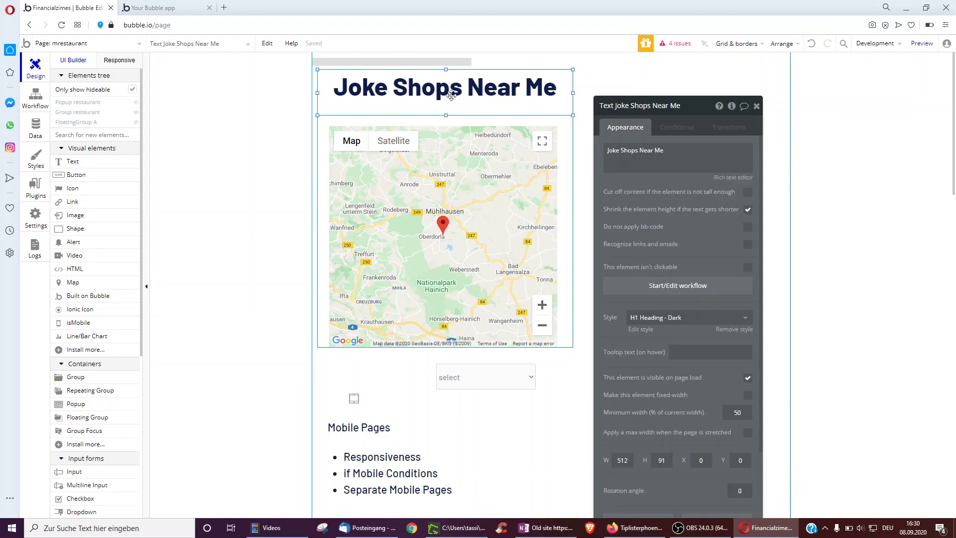
left_click_drag(332, 121, 326, 121)
left_click(374, 97)
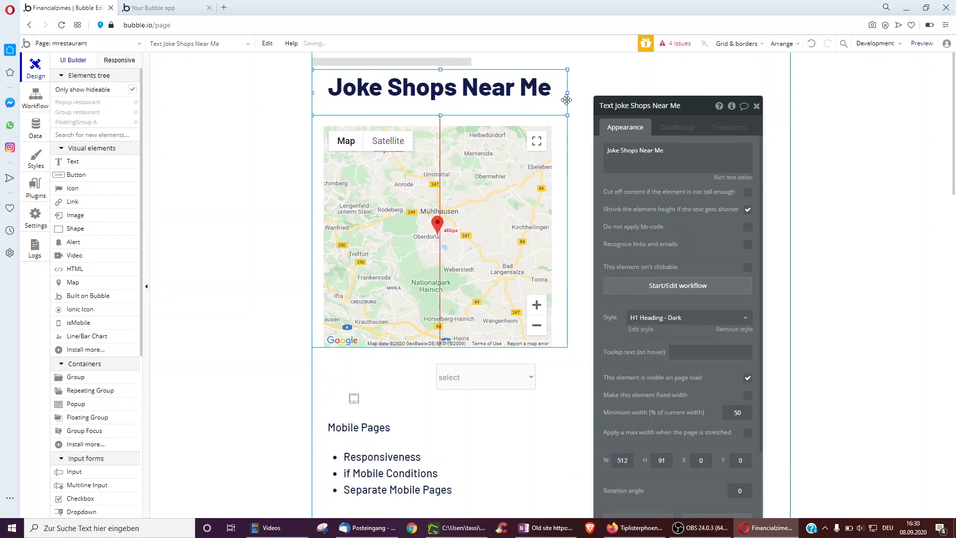
Narrow the Joke Shops Near Me heading and the map to fit within the width of the 320-pixel guide shape.
left_click_drag(568, 93, 473, 93)
left_click(500, 222)
left_click_drag(552, 237, 464, 231)
left_click(550, 224)
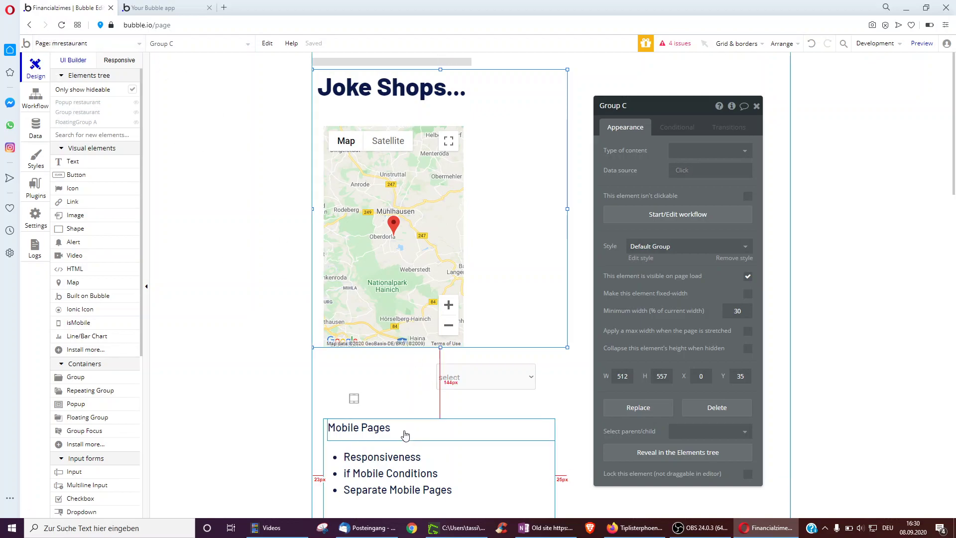
Replace the Mobile Pages text group with a Popup element.
left_click(518, 448)
right_click(524, 449)
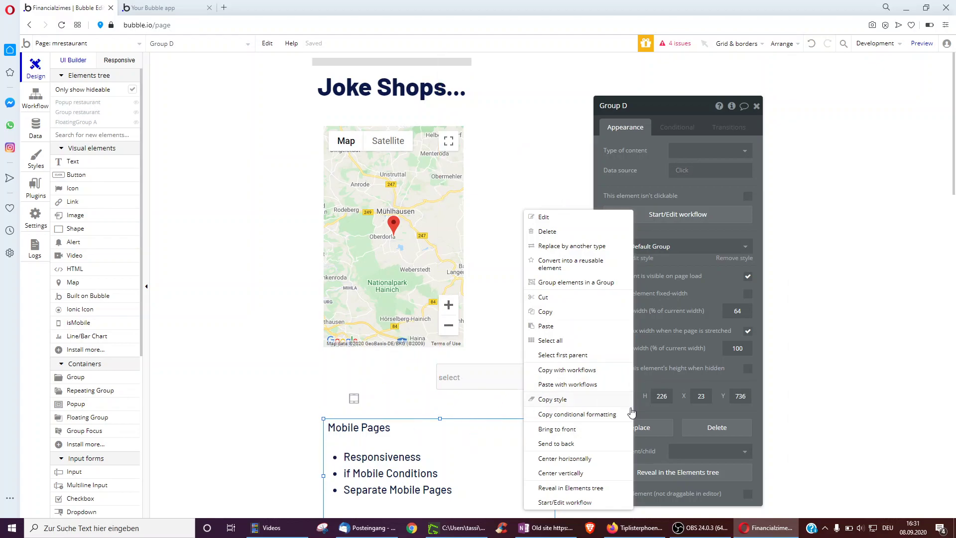
left_click(656, 411)
left_click(649, 427)
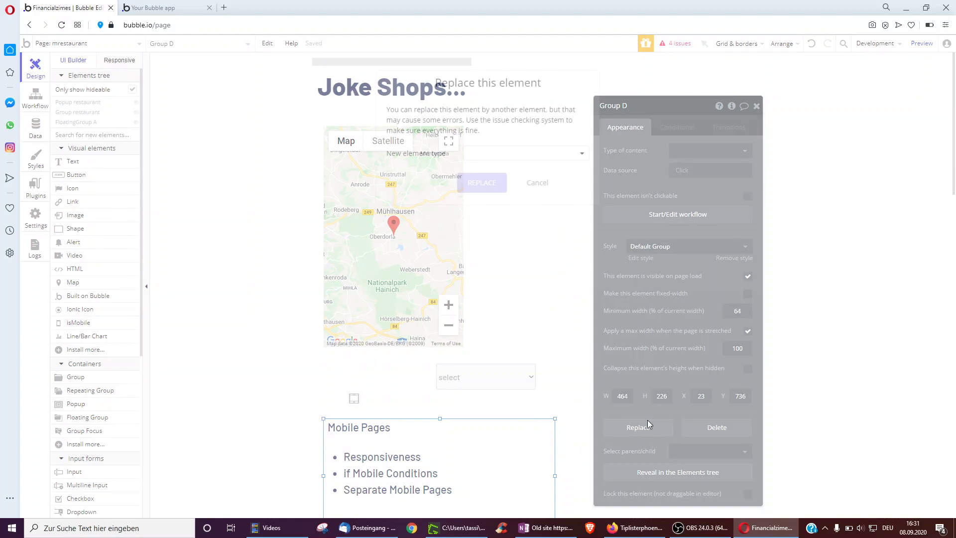
left_click(491, 156)
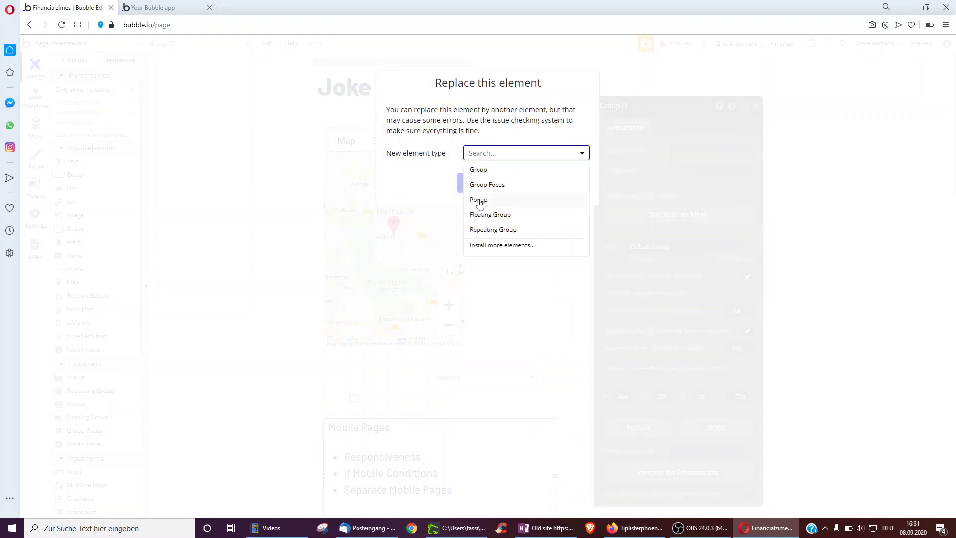
left_click(428, 157)
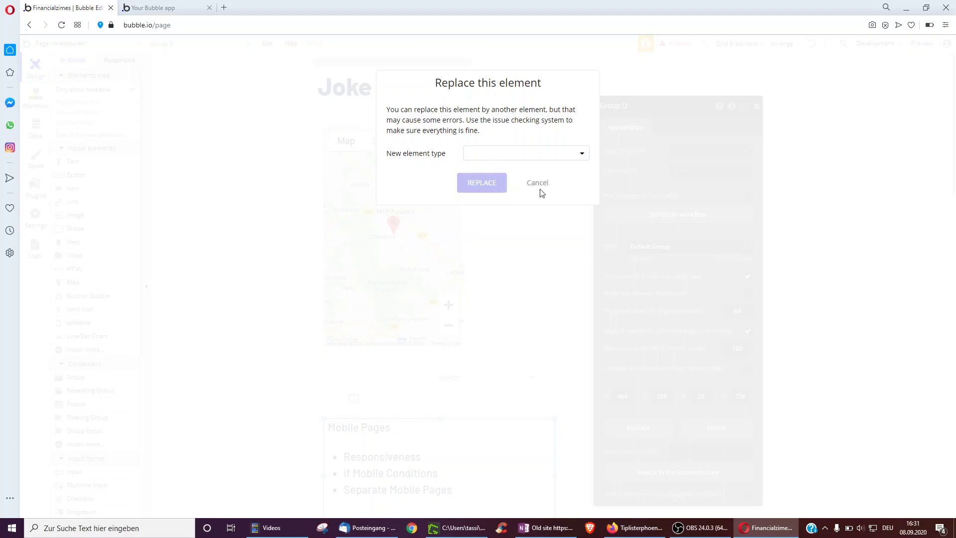
left_click(507, 153)
left_click(479, 199)
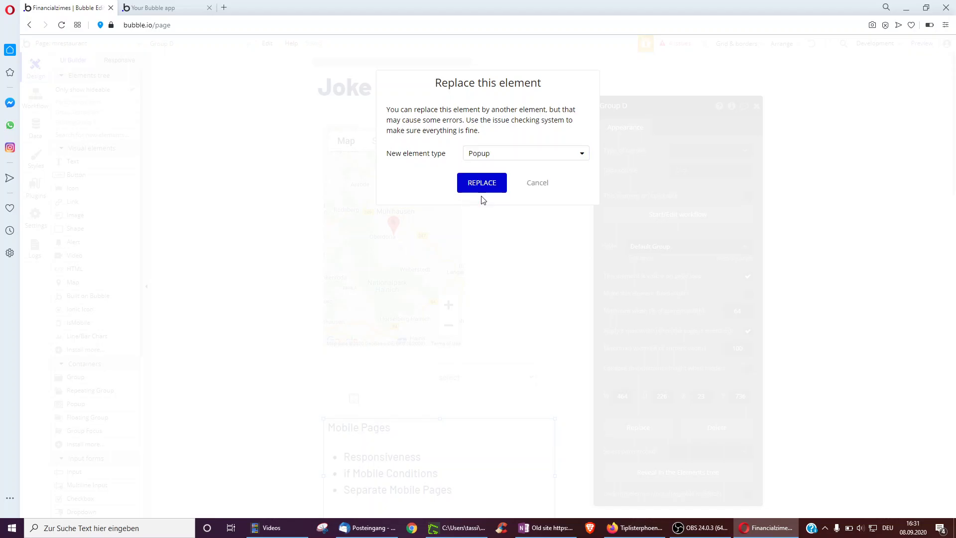
left_click(473, 190)
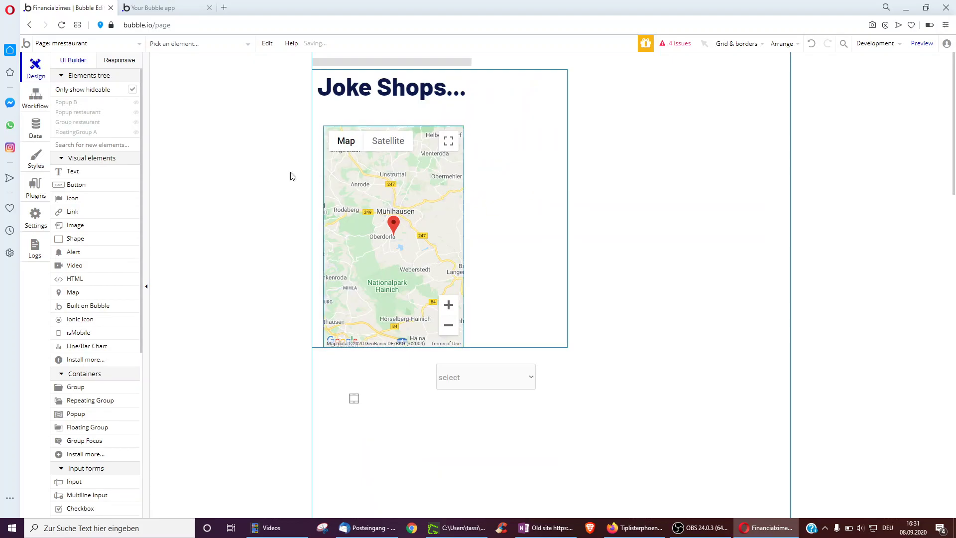
Give the Mobile Pages popup a flat color background, #FFFFFF, and return to the page.
left_click(78, 103)
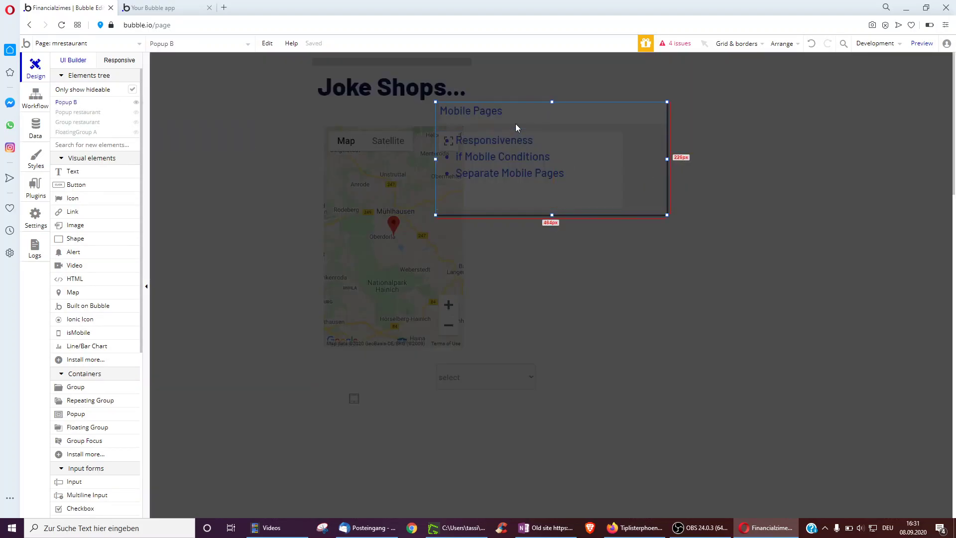
double_click(643, 139)
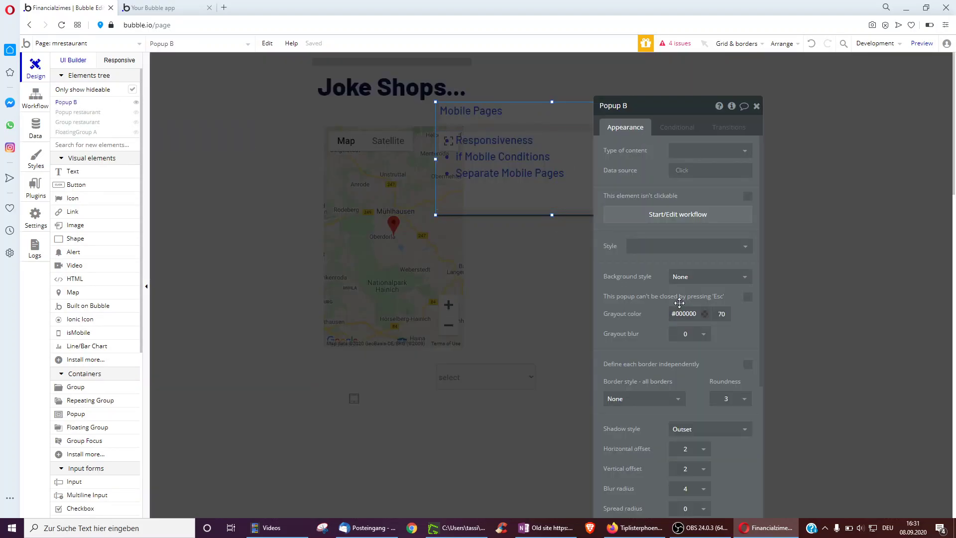
left_click(694, 277)
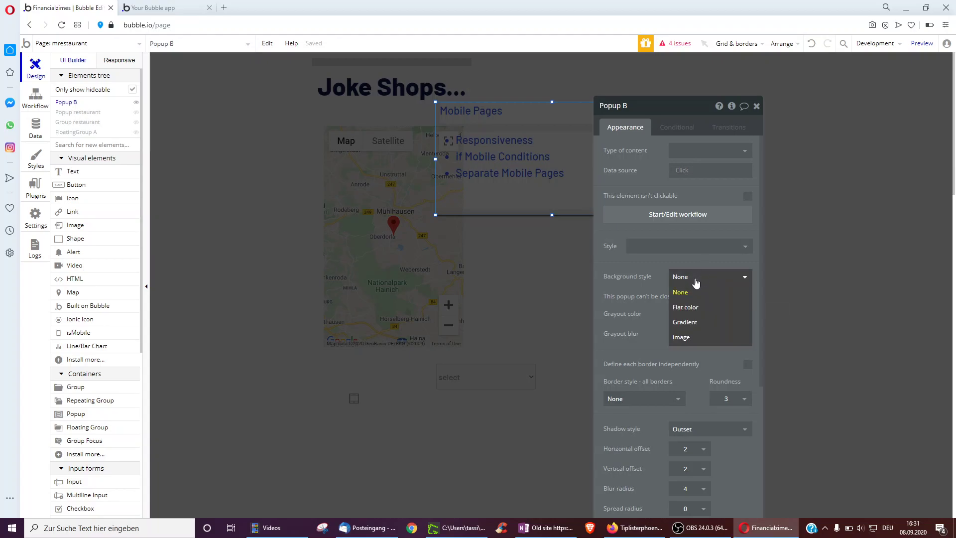
left_click(688, 306)
left_click_drag(646, 118, 791, 147)
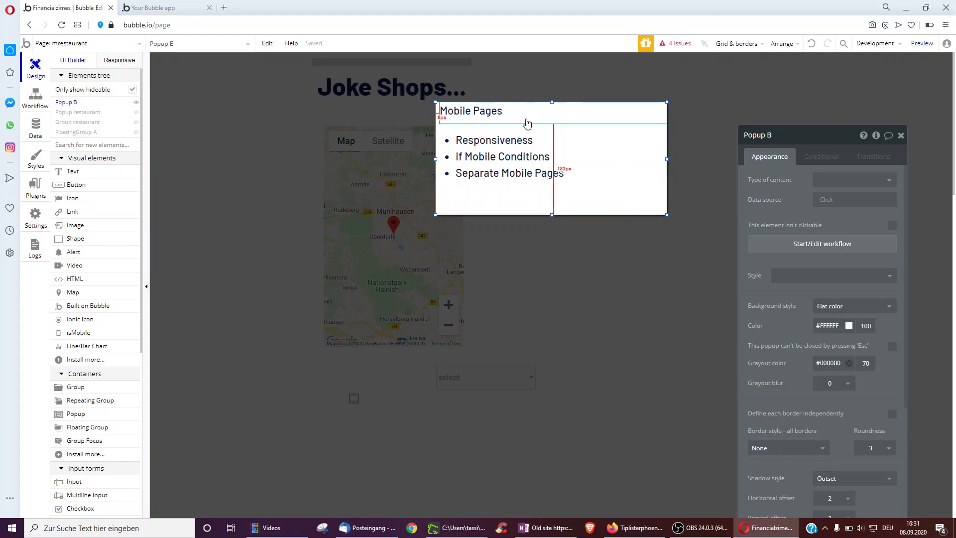
left_click(364, 415)
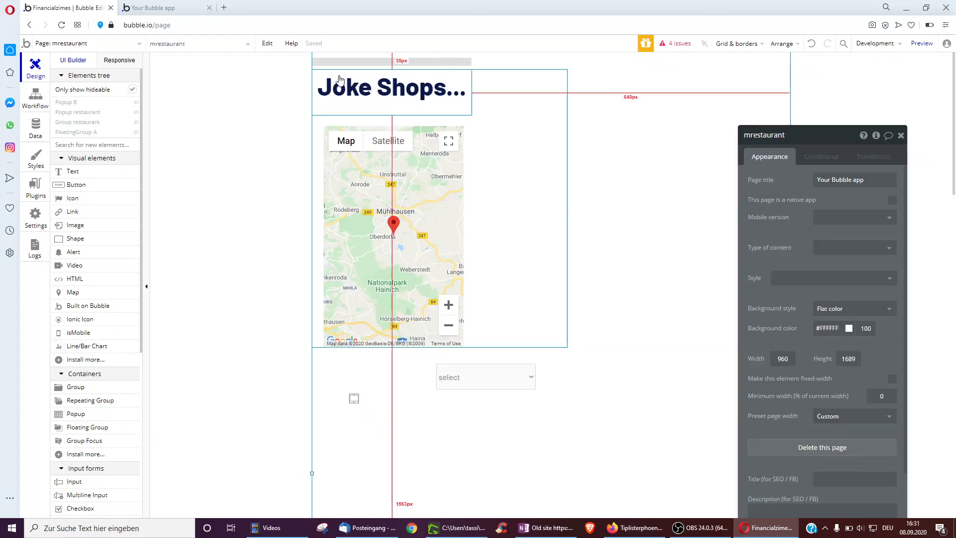
Replace the Joke Shops Near Me heading text with an Icon element.
left_click(345, 83)
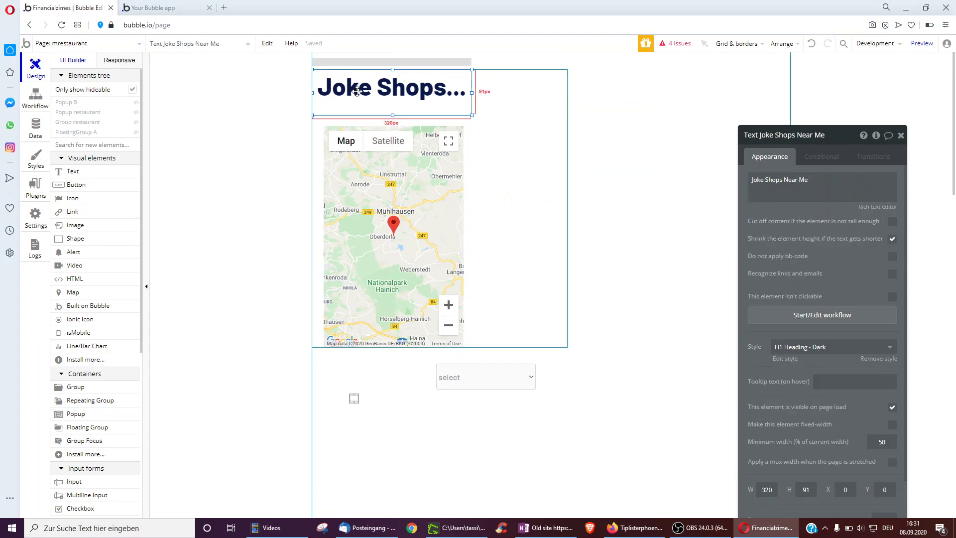
left_click_drag(780, 386, 708, 295)
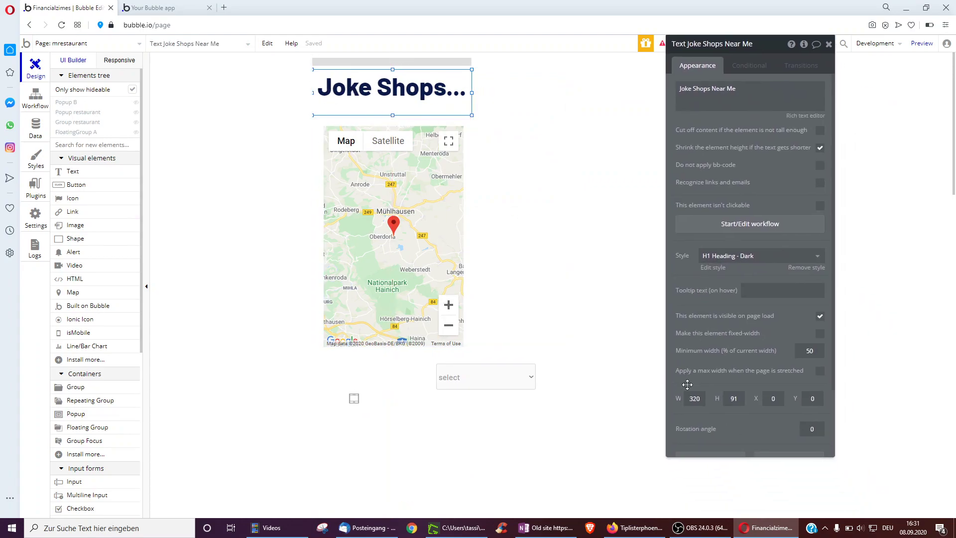
scroll(731, 281, "down", 2)
left_click(711, 379)
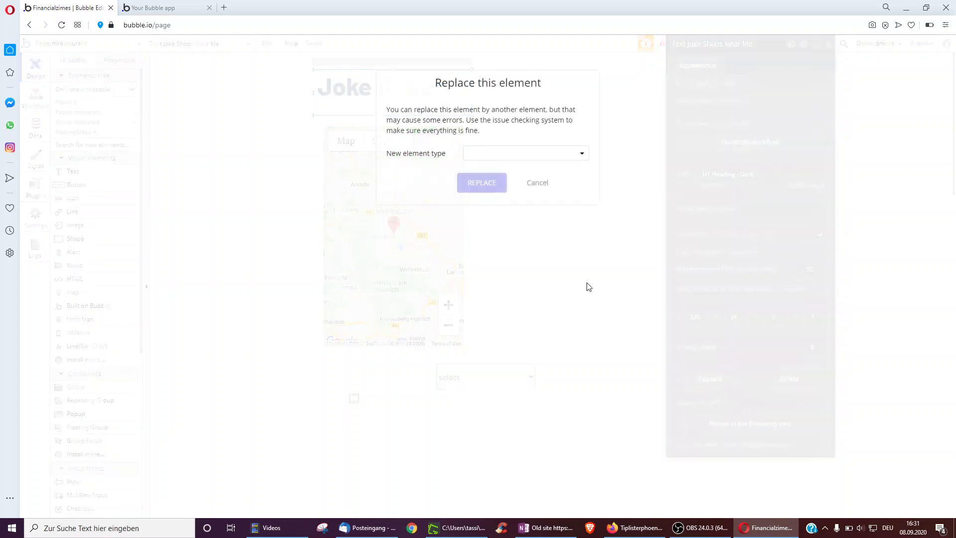
left_click(509, 152)
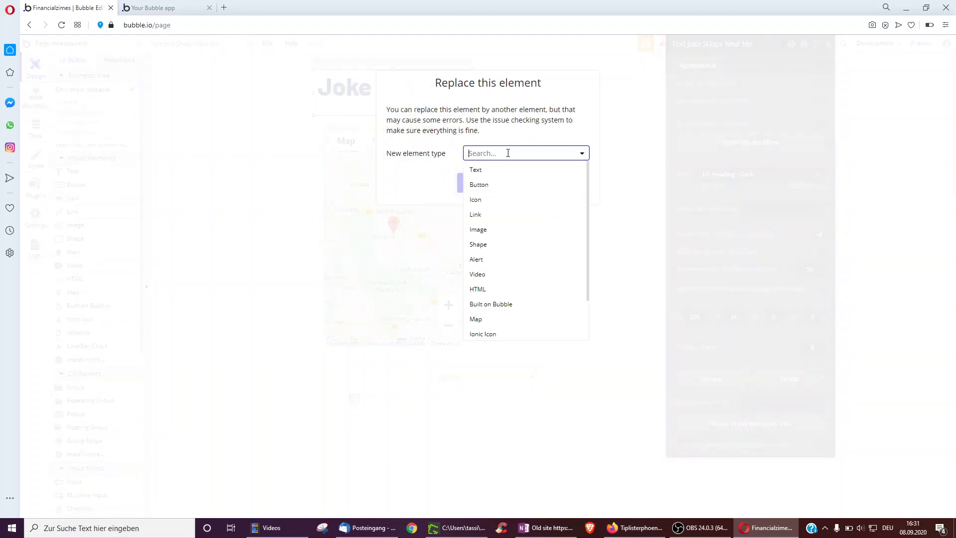
left_click(478, 200)
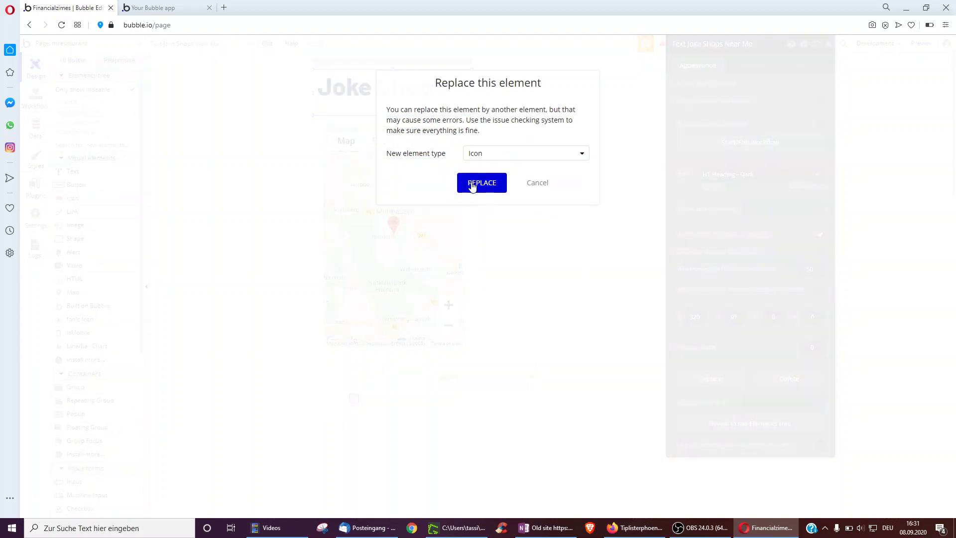
left_click(482, 183)
Shrink the flag icon above the map to about 43 by 31 px, keeping it in the page's upper-left corner.
double_click(384, 90)
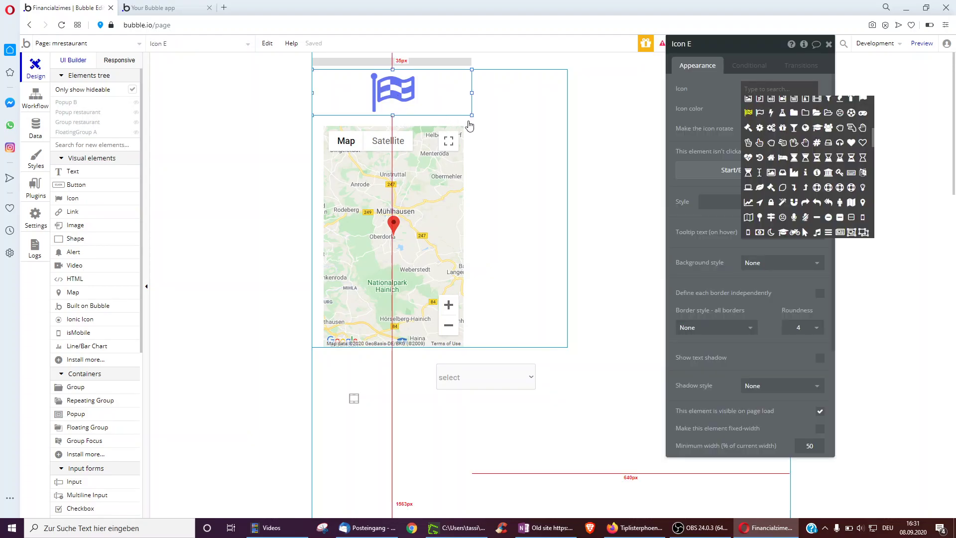
left_click(471, 114)
left_click_drag(471, 114, 335, 86)
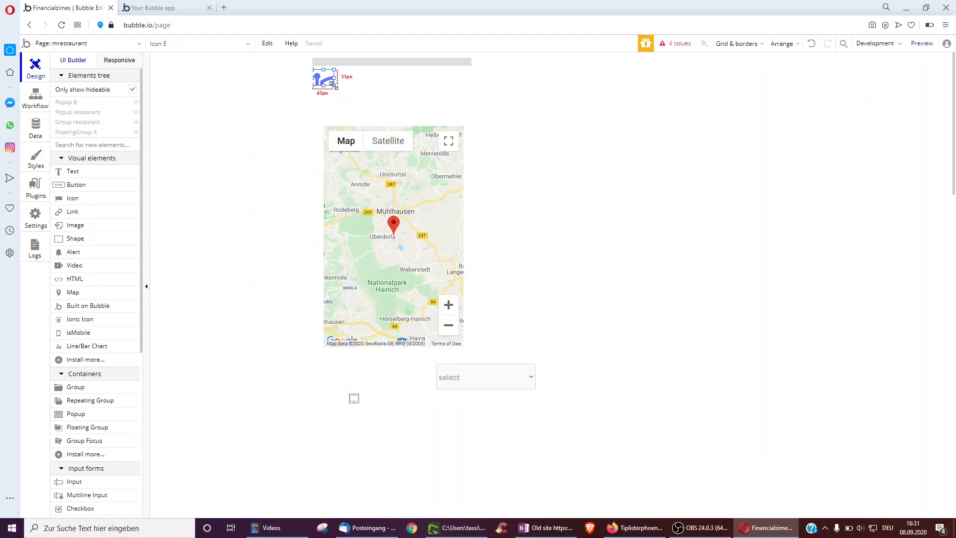
double_click(324, 78)
left_click_drag(314, 87, 338, 83)
left_click_drag(717, 102, 743, 206)
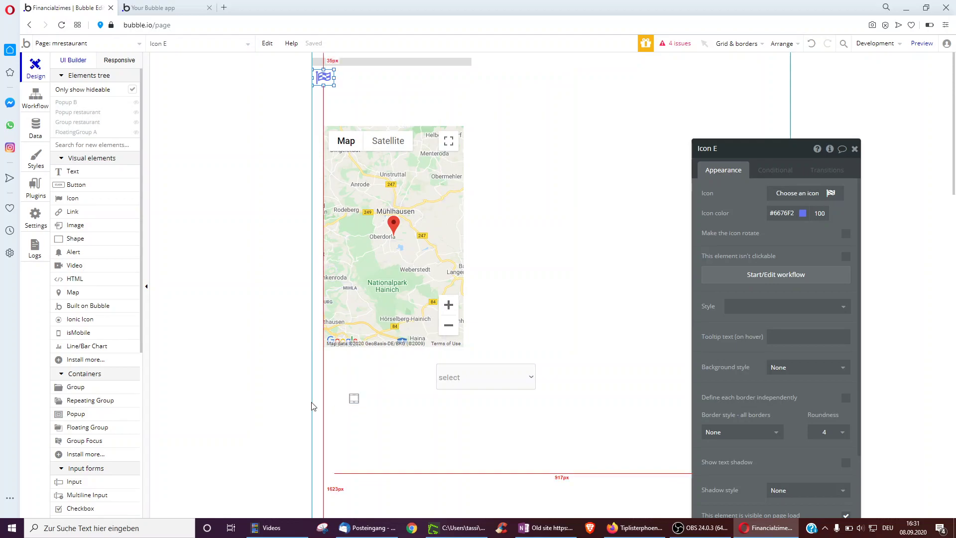
Review the isMobile plugin's details among the installed plugins, and select the isMobile element on the mrestaurant page.
left_click(41, 191)
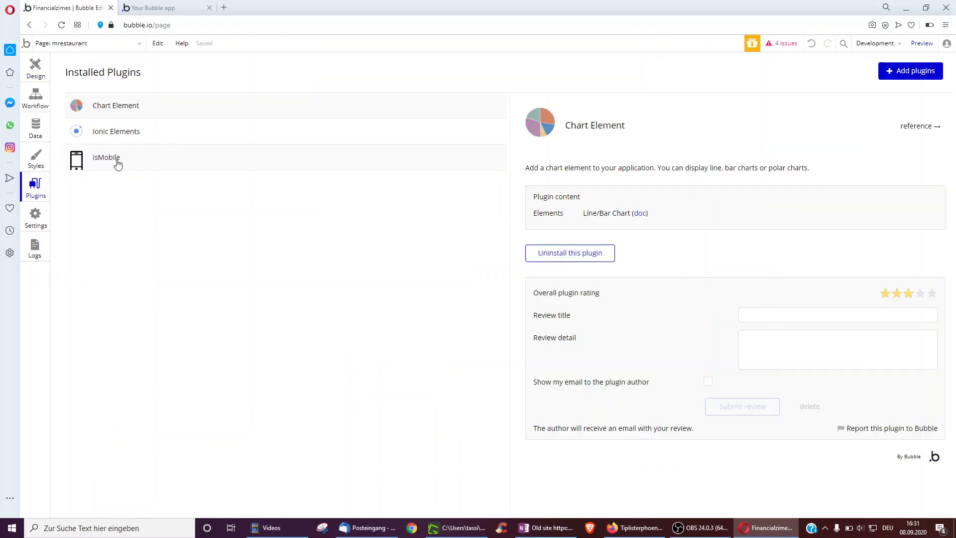
left_click(108, 164)
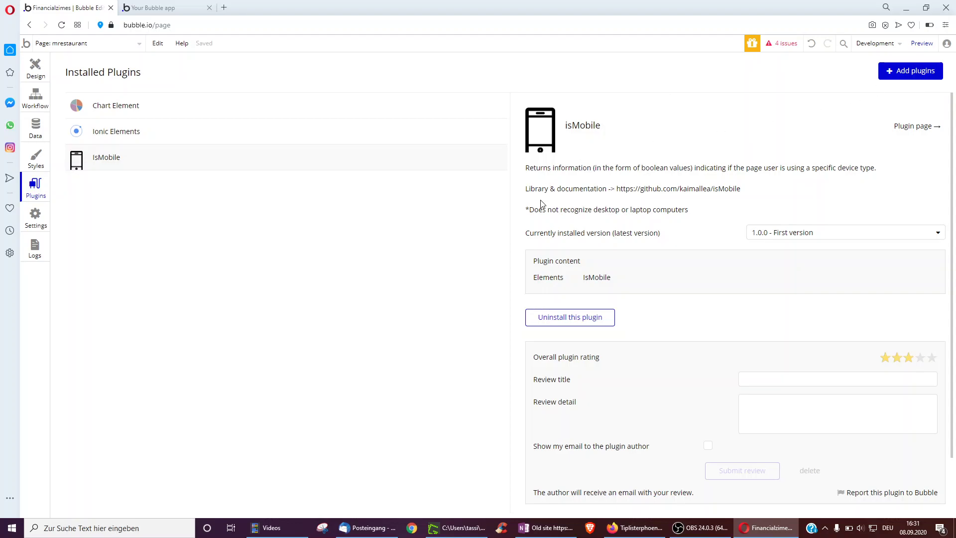
left_click(35, 66)
left_click(354, 398)
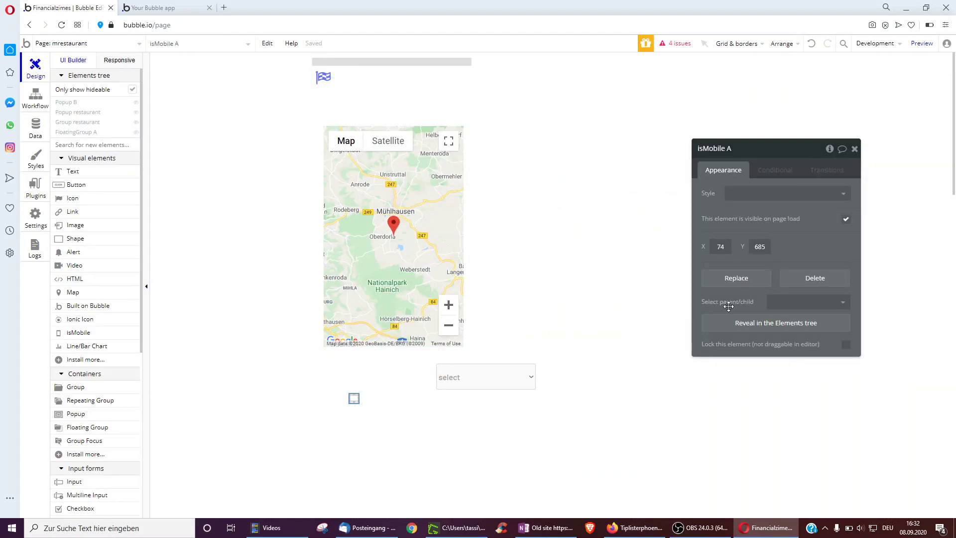
Examine the isMobile phone workflow, including the device types available for its condition and its Go to page action.
left_click(35, 97)
left_click(276, 93)
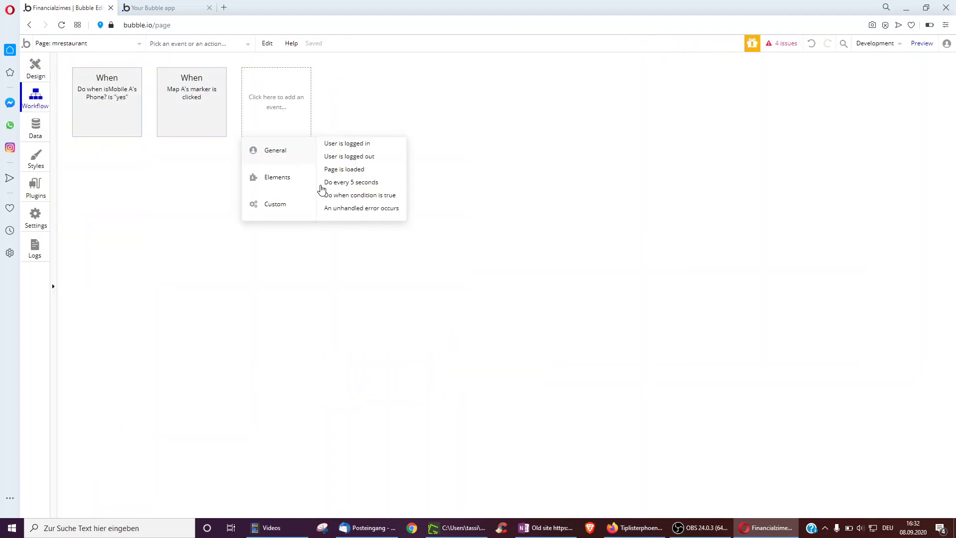
left_click(115, 90)
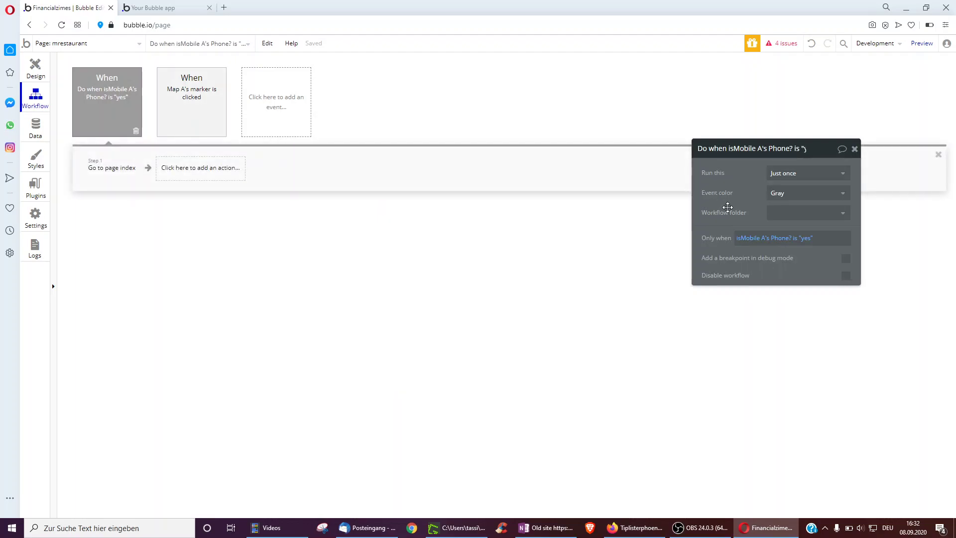
left_click_drag(726, 207, 486, 184)
left_click(531, 216)
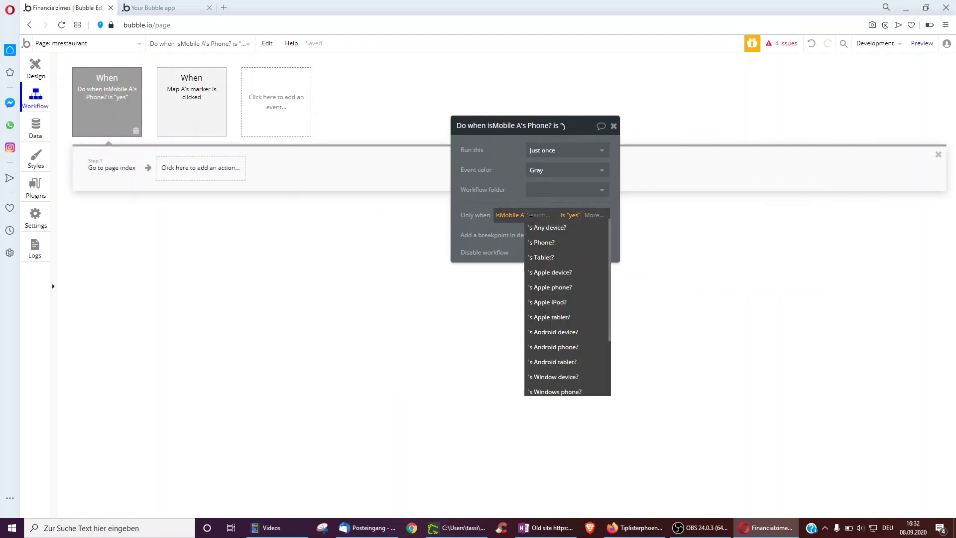
scroll(554, 272, "down", 2)
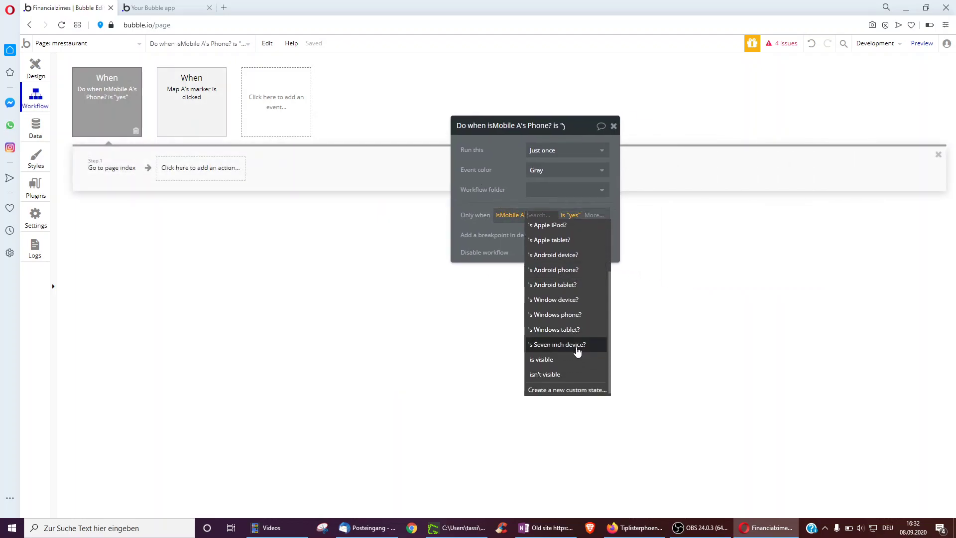
left_click(444, 164)
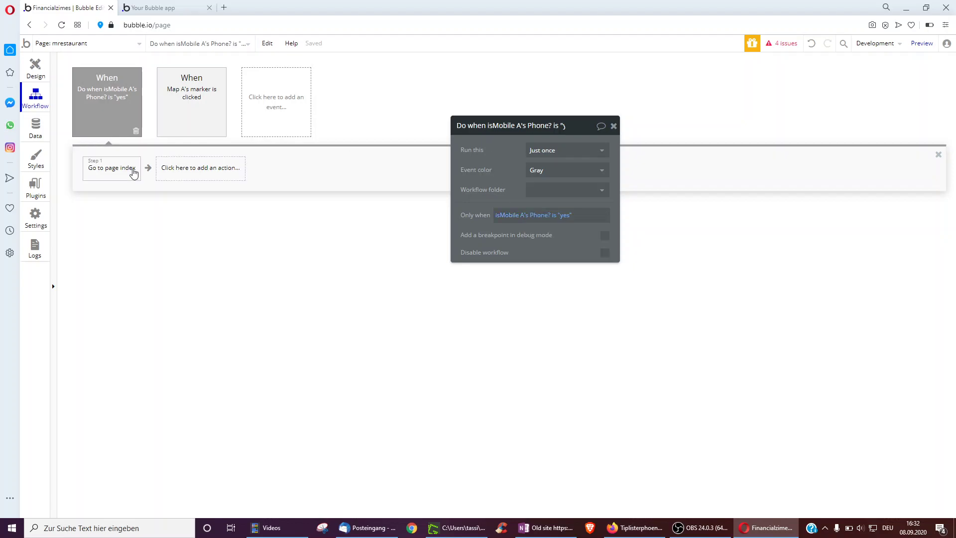
left_click(133, 171)
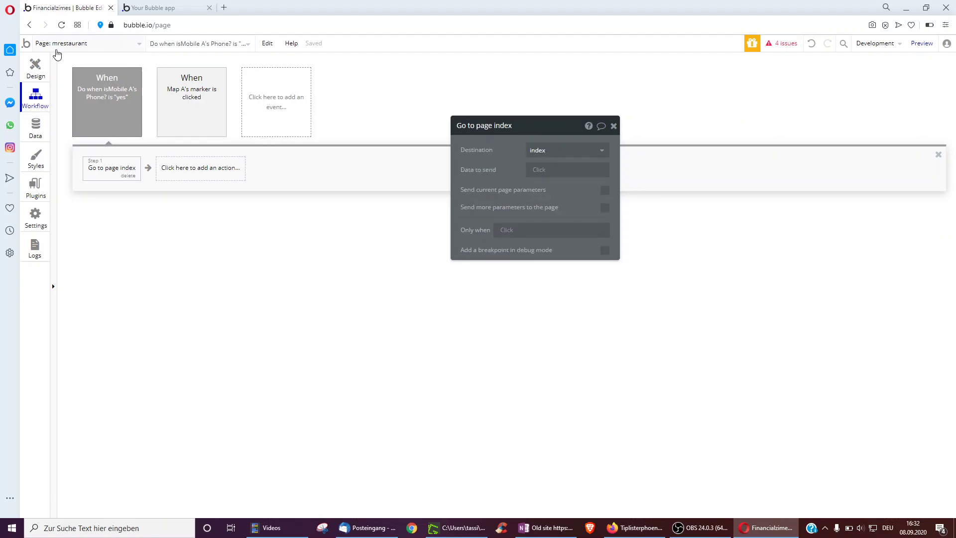
Open the restaurant page and set its mobile version to mrestaurant.
left_click(35, 67)
left_click(78, 49)
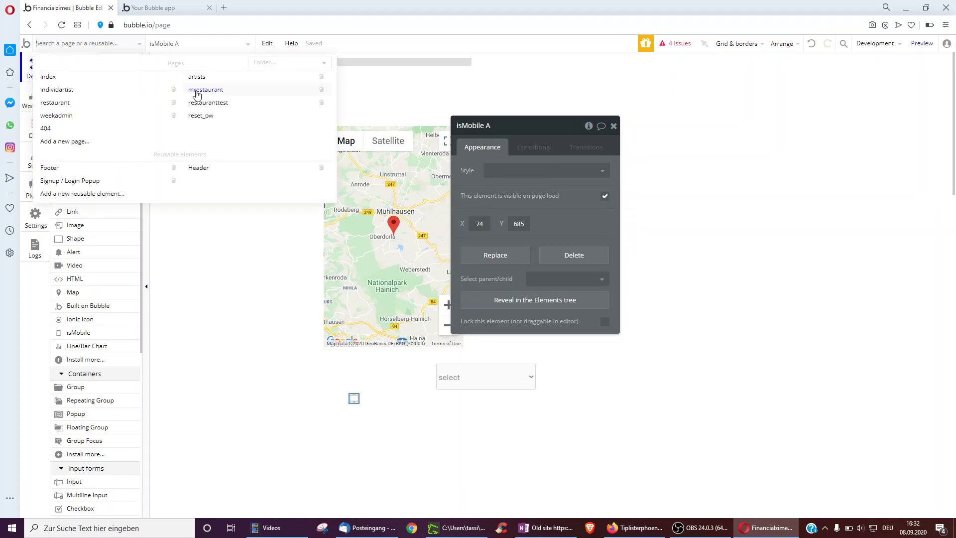
mouse_move(65, 106)
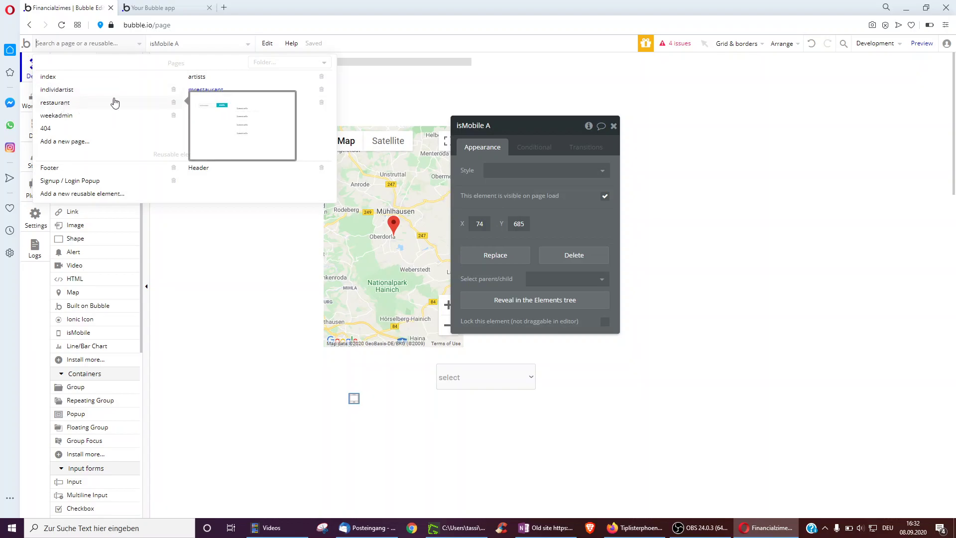
key("Escape")
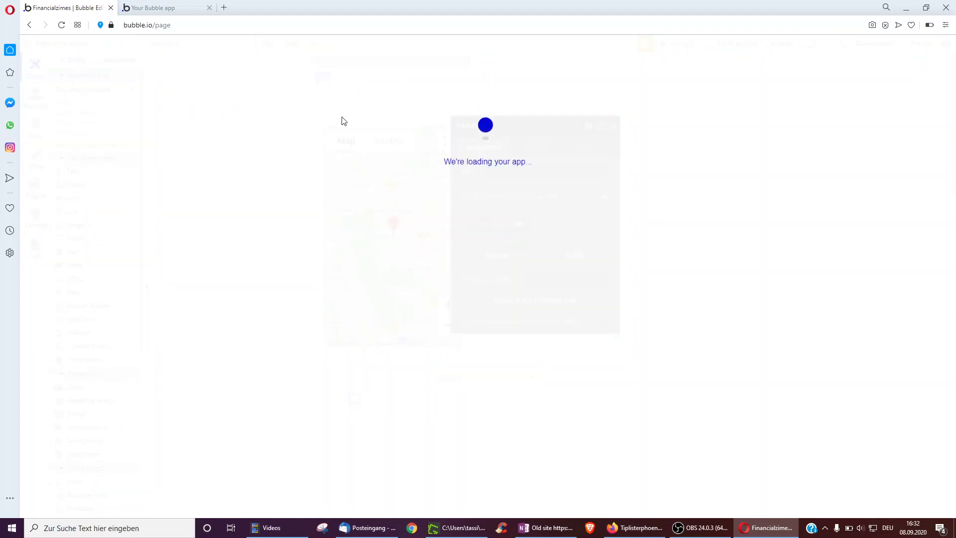
double_click(375, 247)
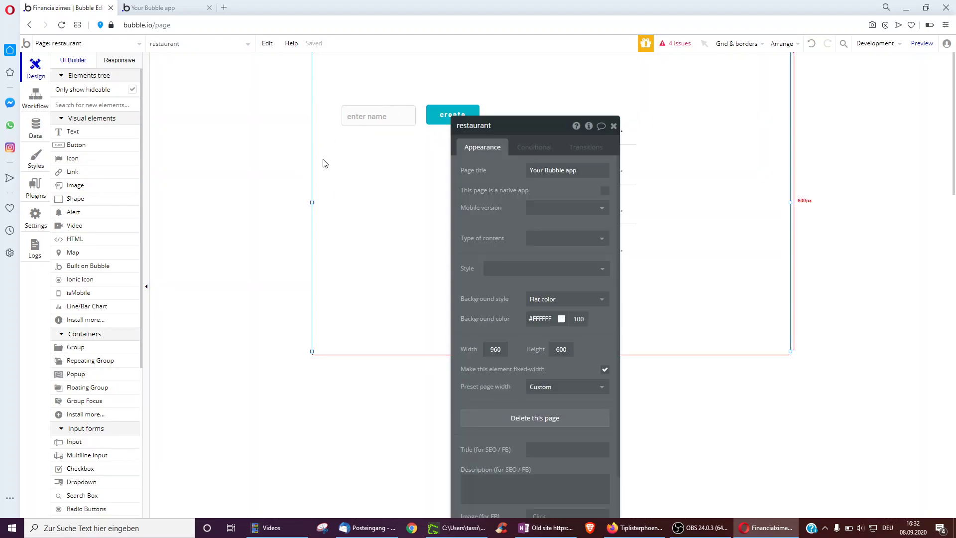
left_click(532, 209)
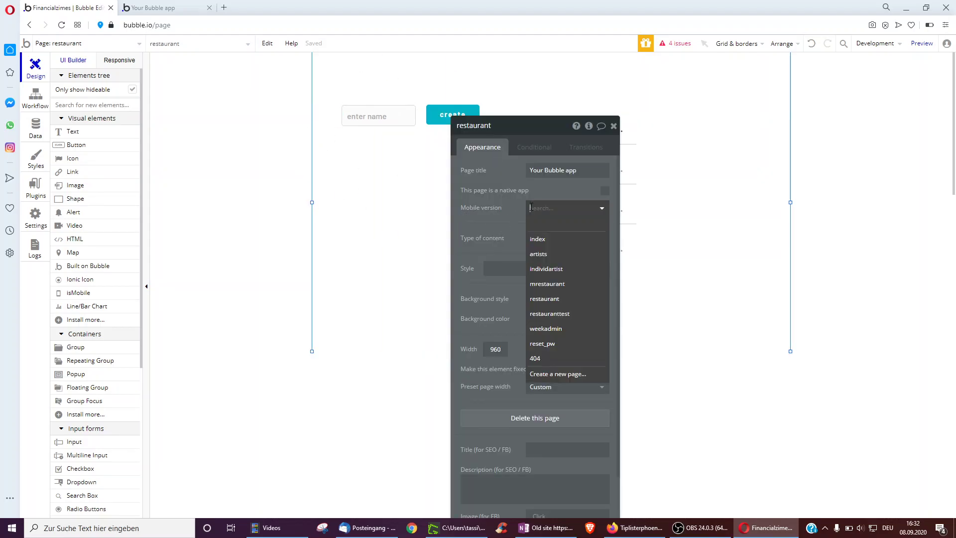
left_click(538, 208)
left_click(546, 284)
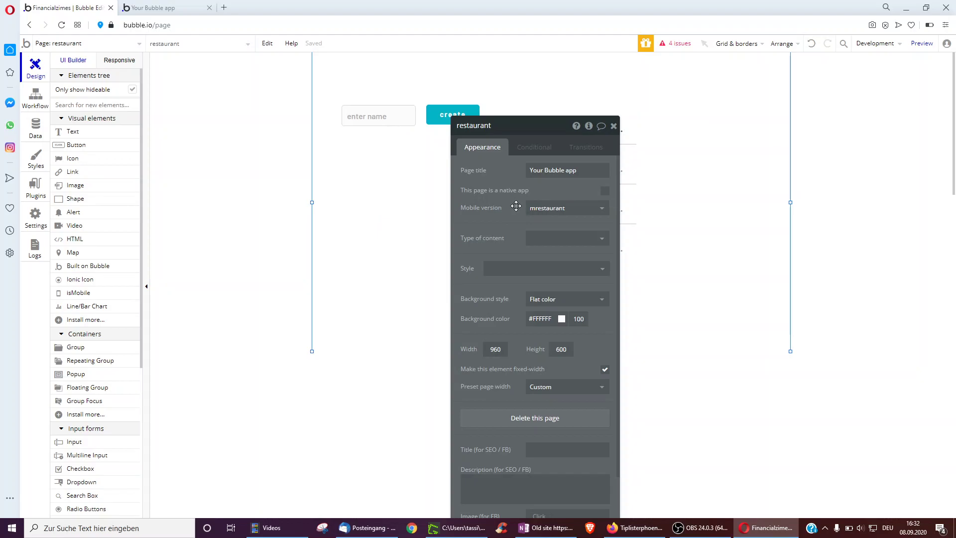
mouse_move(516, 206)
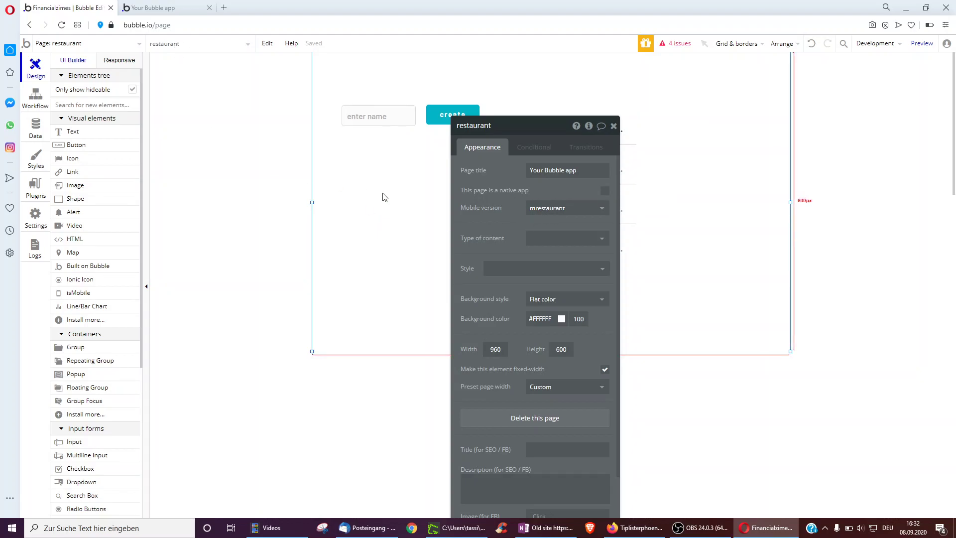
mouse_move(564, 219)
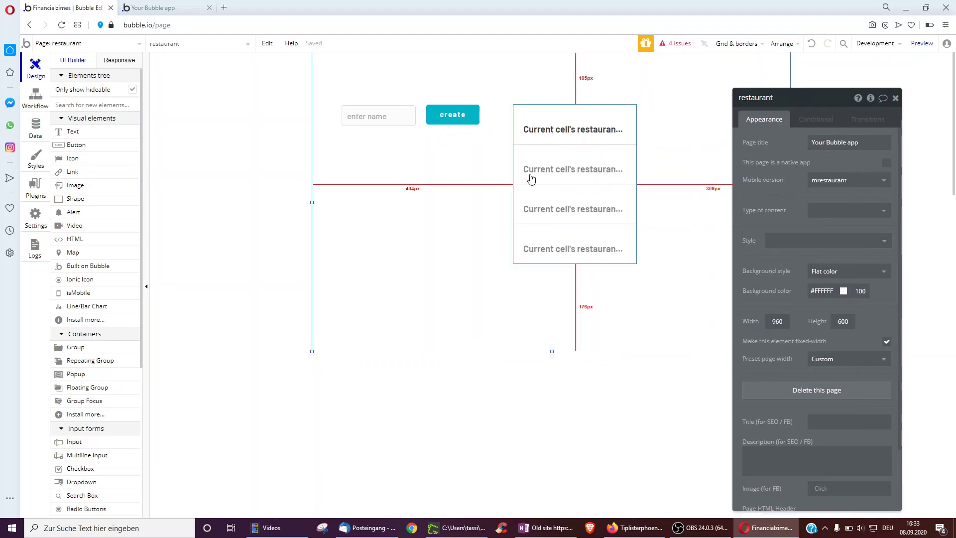
Open the restauranttest page and look over its map and the Mobile Pages list.
left_click(91, 45)
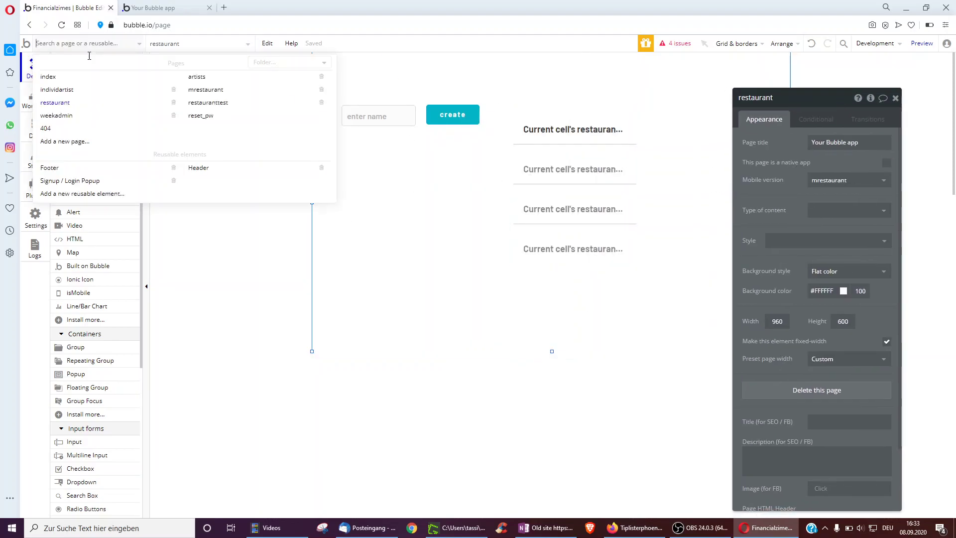
left_click(193, 103)
scroll(532, 378, "down", 3)
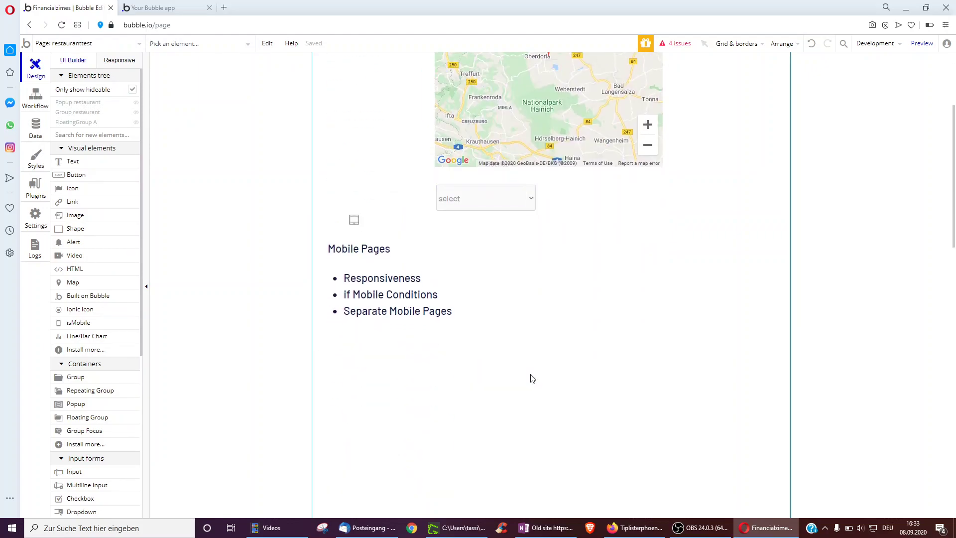
scroll(770, 271, "up", 1)
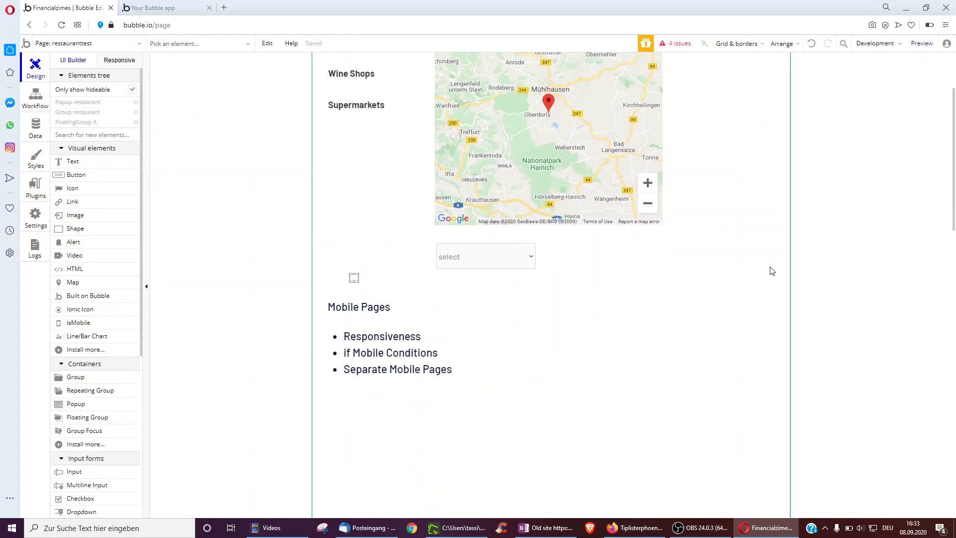
scroll(771, 271, "up", 2)
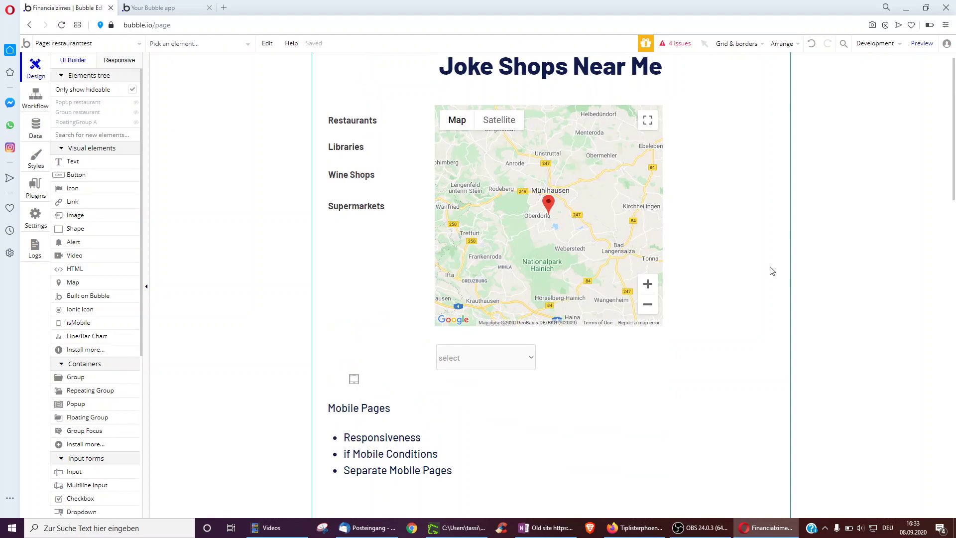